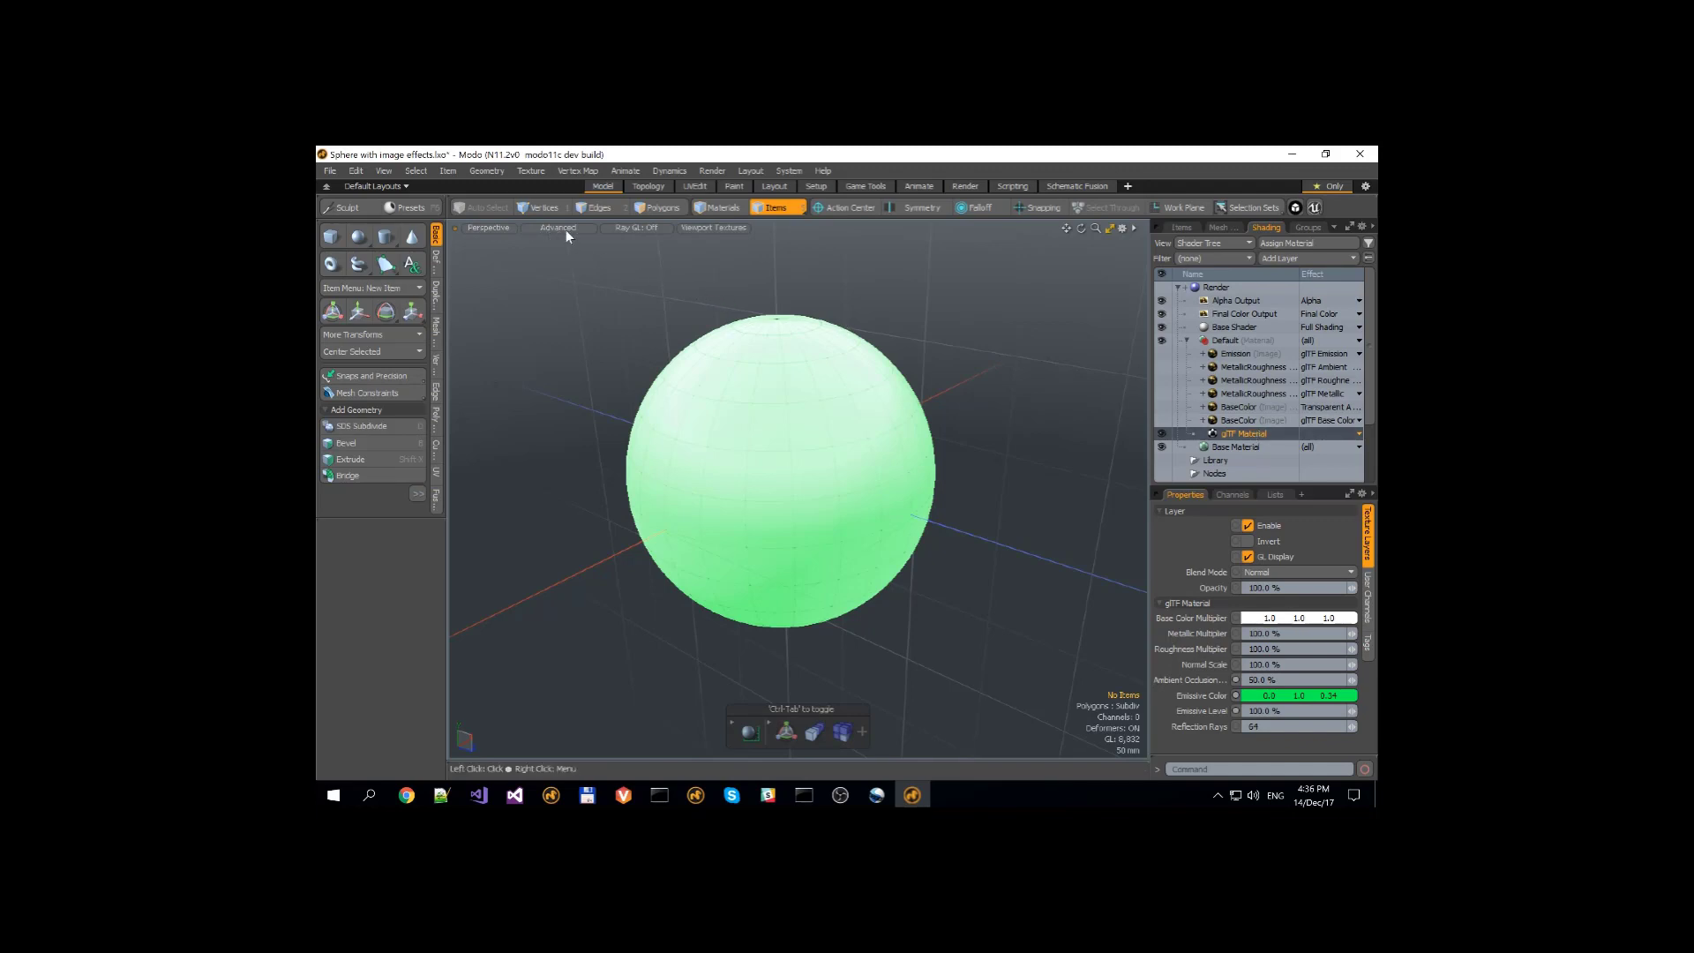
Check a preview render of the sphere and close the preview.
key(F8)
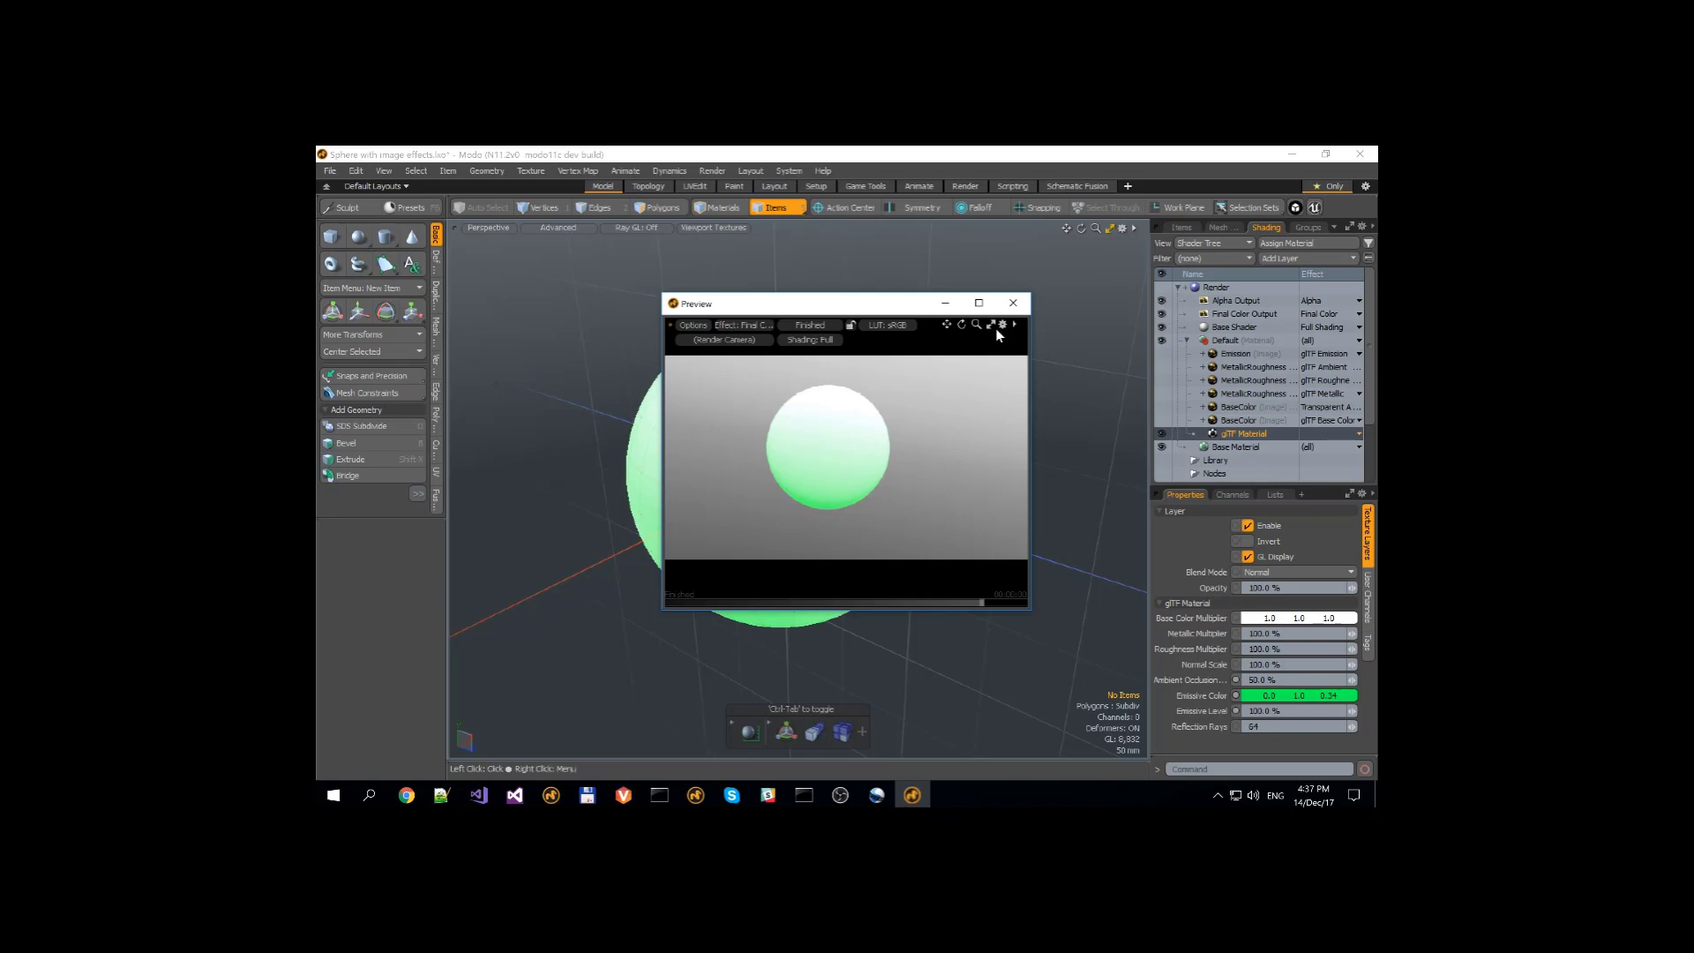
click(1014, 304)
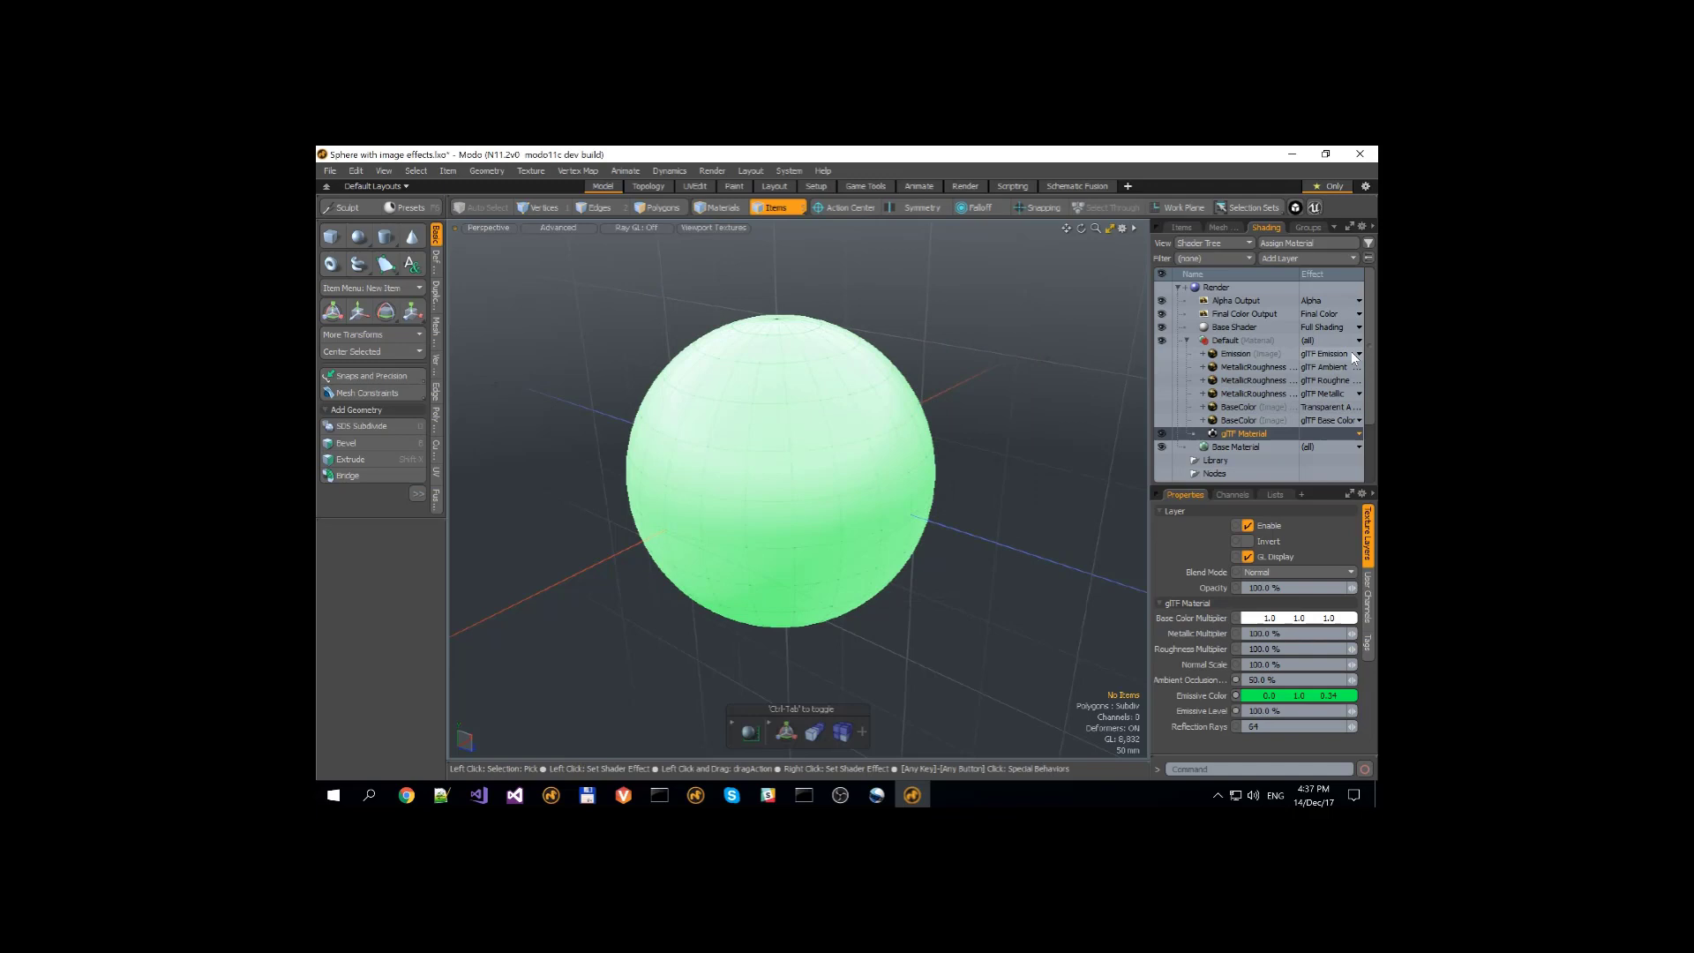
Check the glTF effect choices for the Emission image layer, keep glTF Emission, and turn on the layer's visibility.
click(1328, 353)
mouse_move(1288, 420)
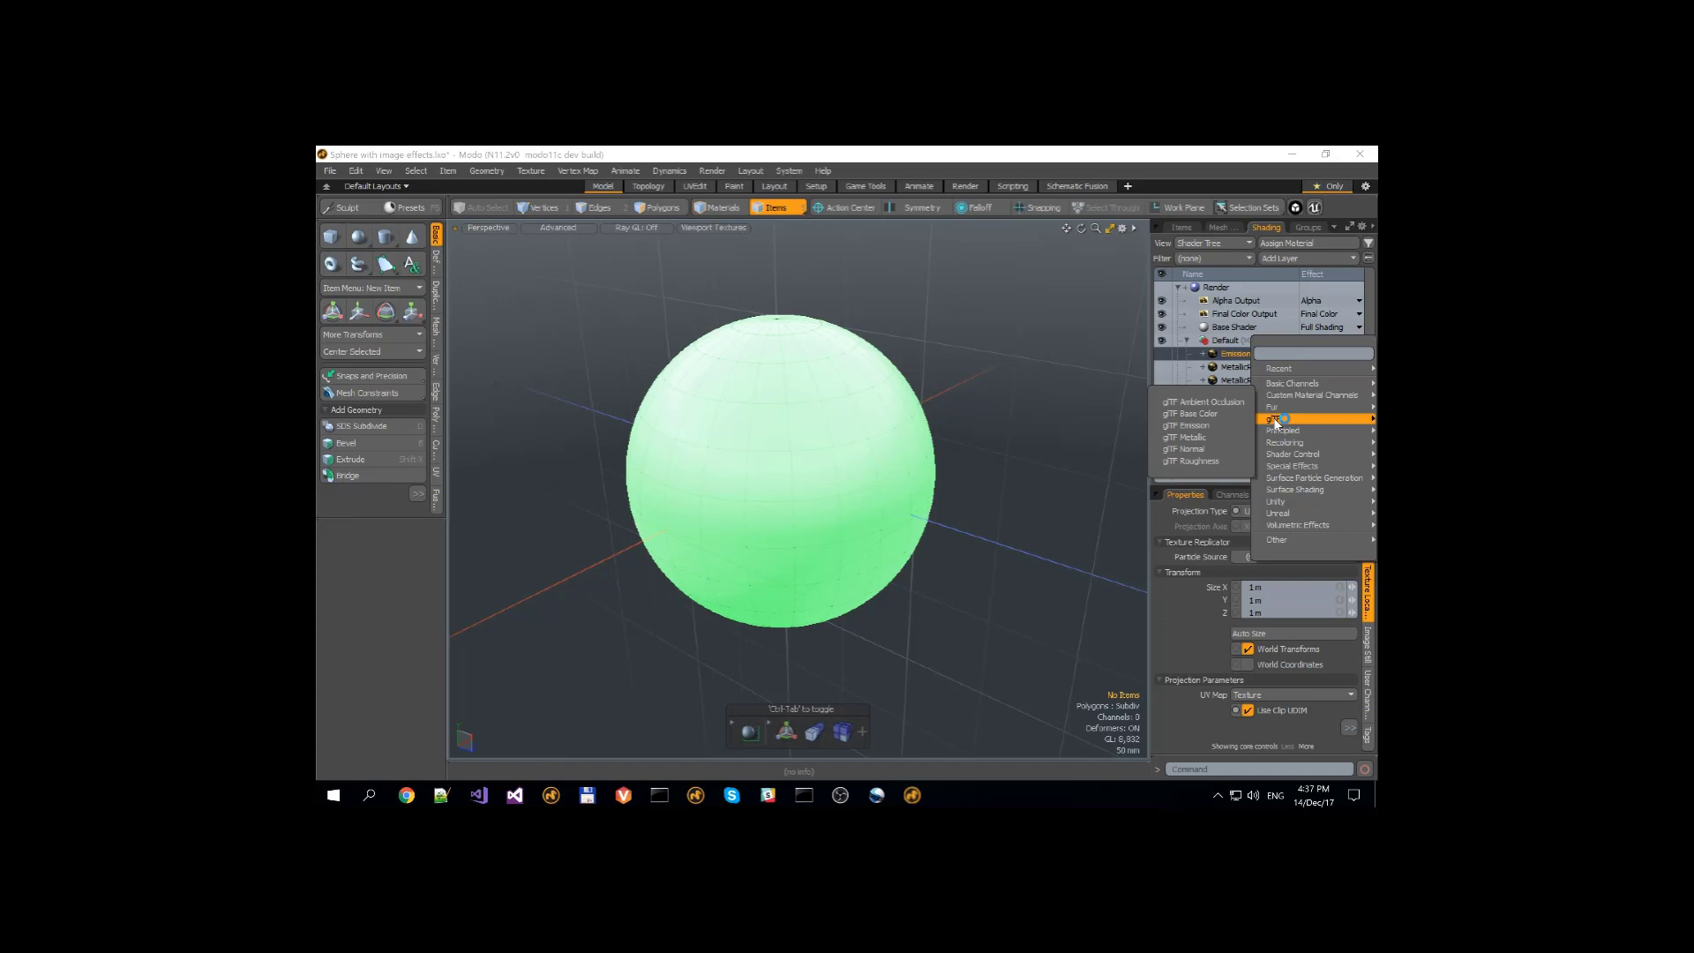
click(1162, 425)
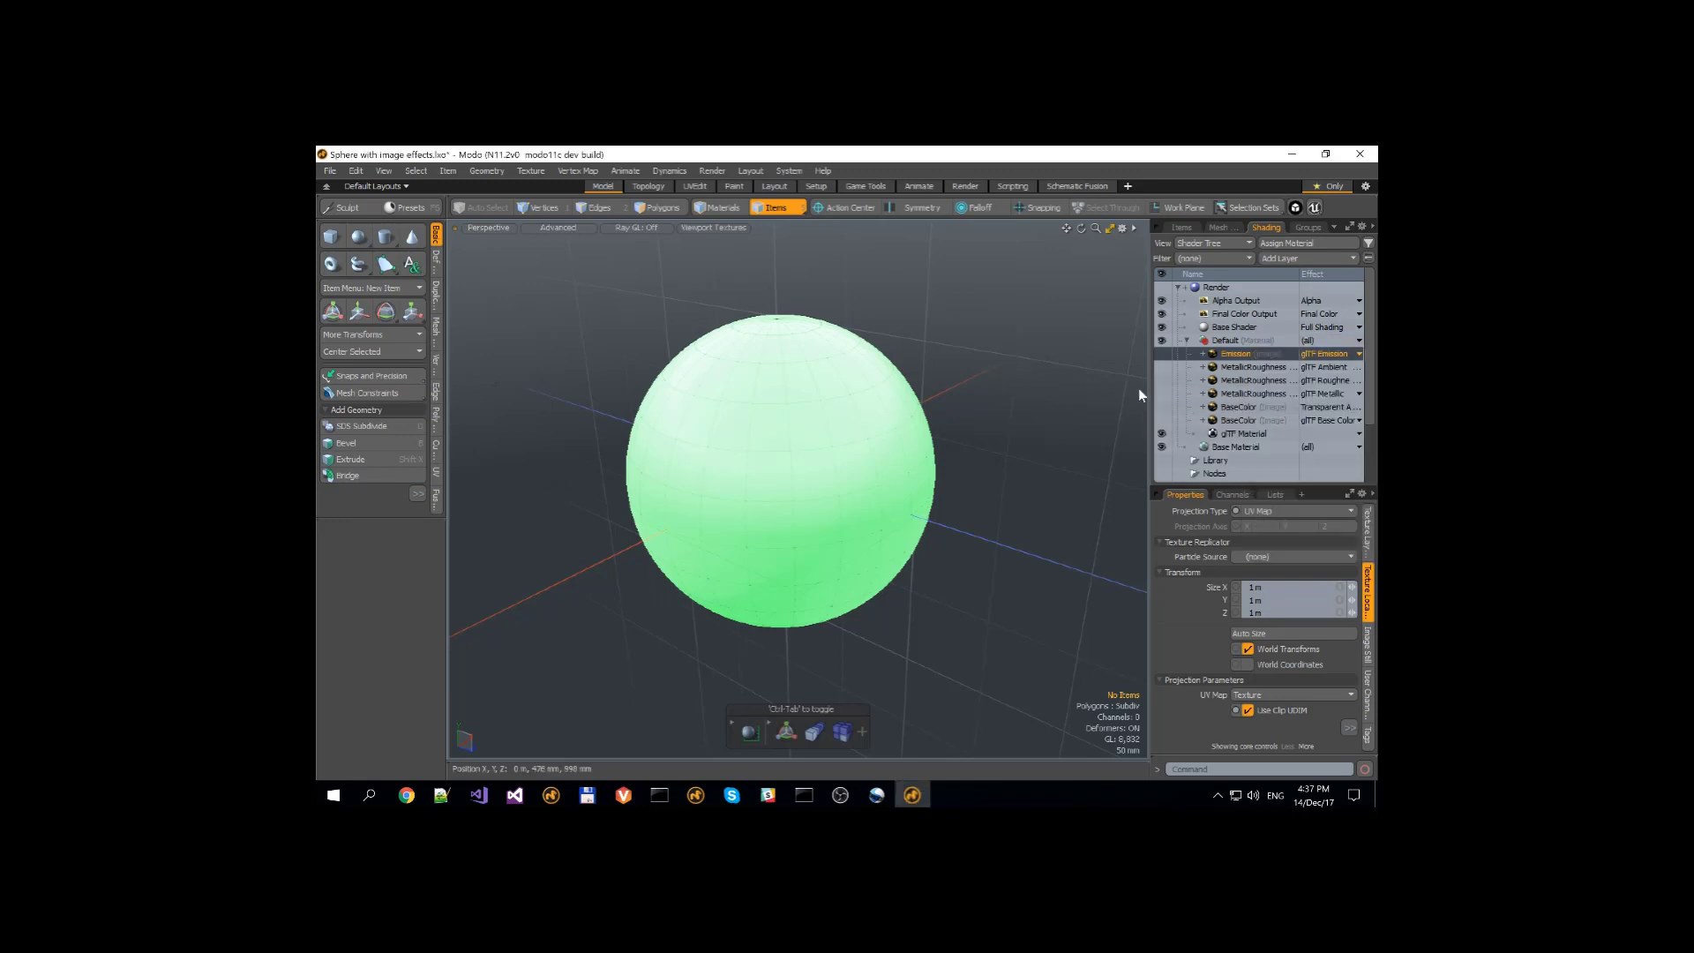
click(1161, 353)
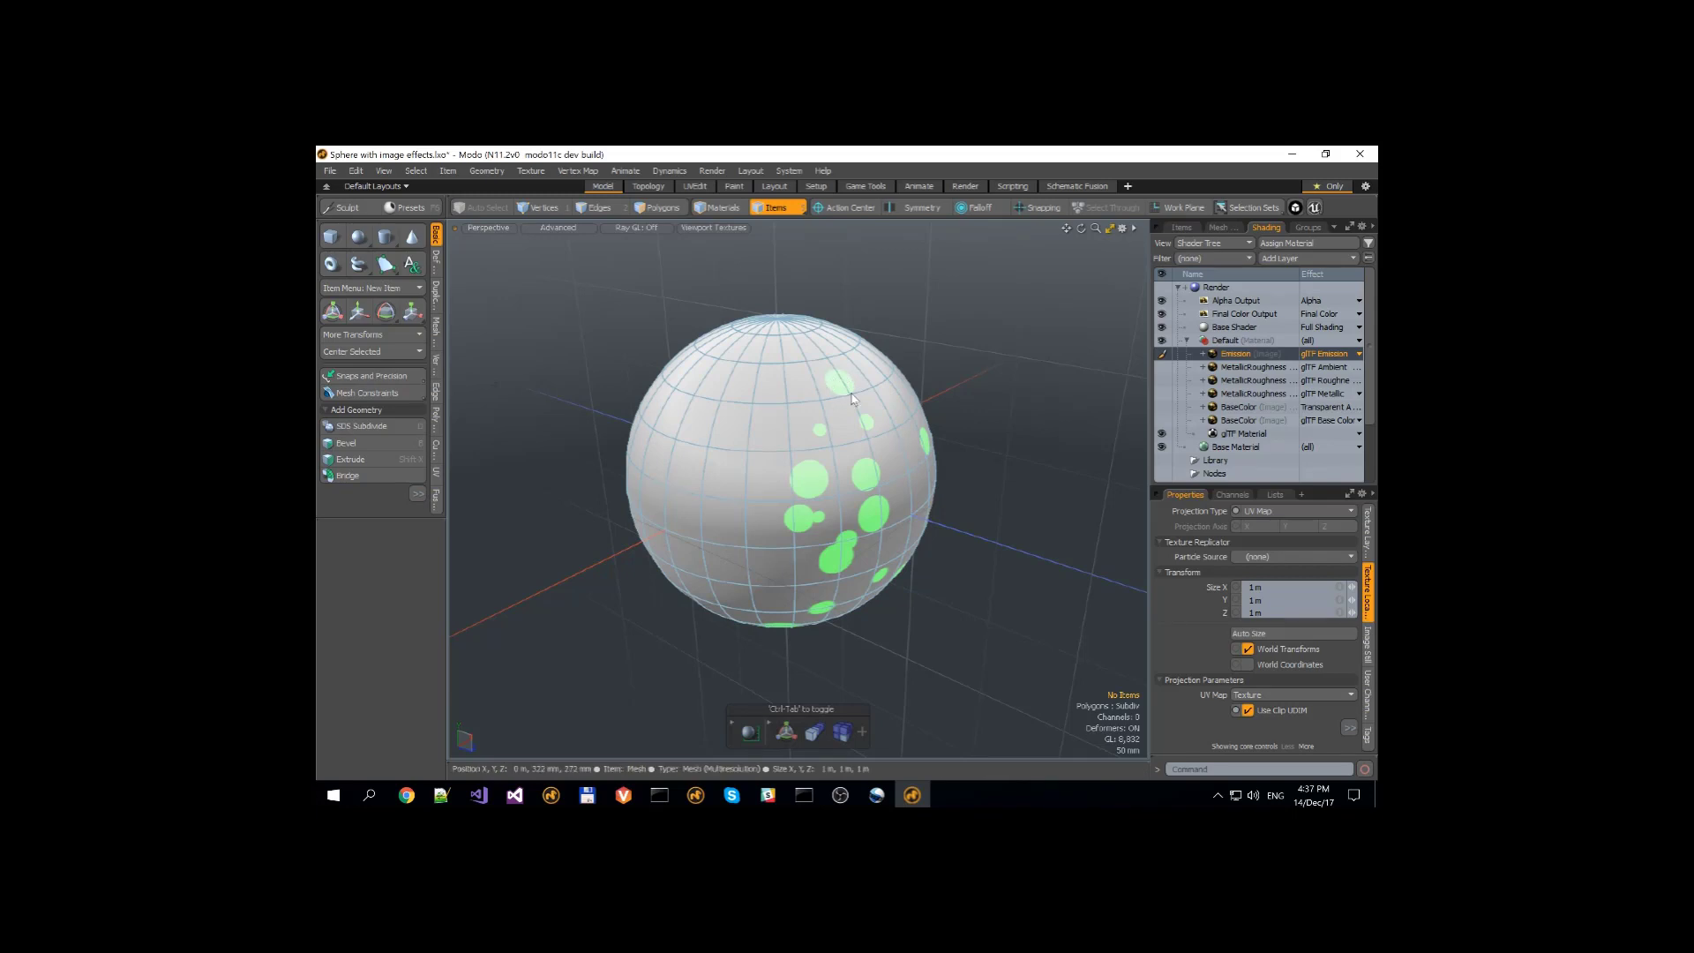
Select the glTF Material, turn on the image layer with the glTF Ambient Occlusion effect, and inspect the shading around the sphere.
click(1223, 435)
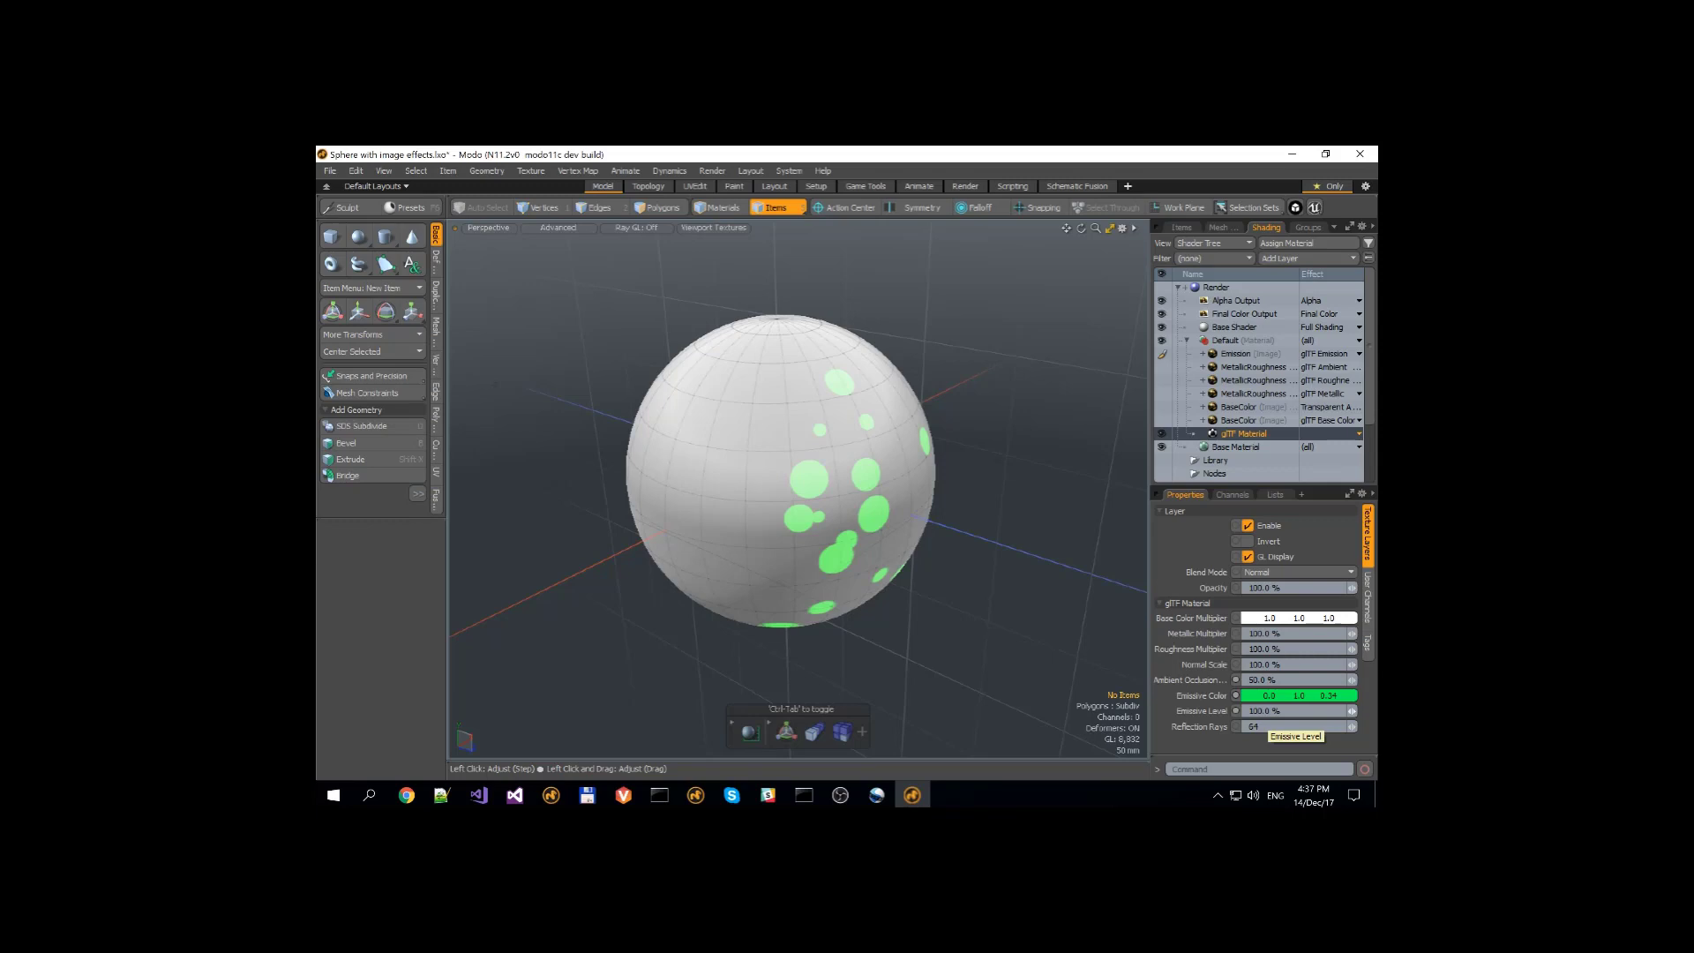
click(1162, 367)
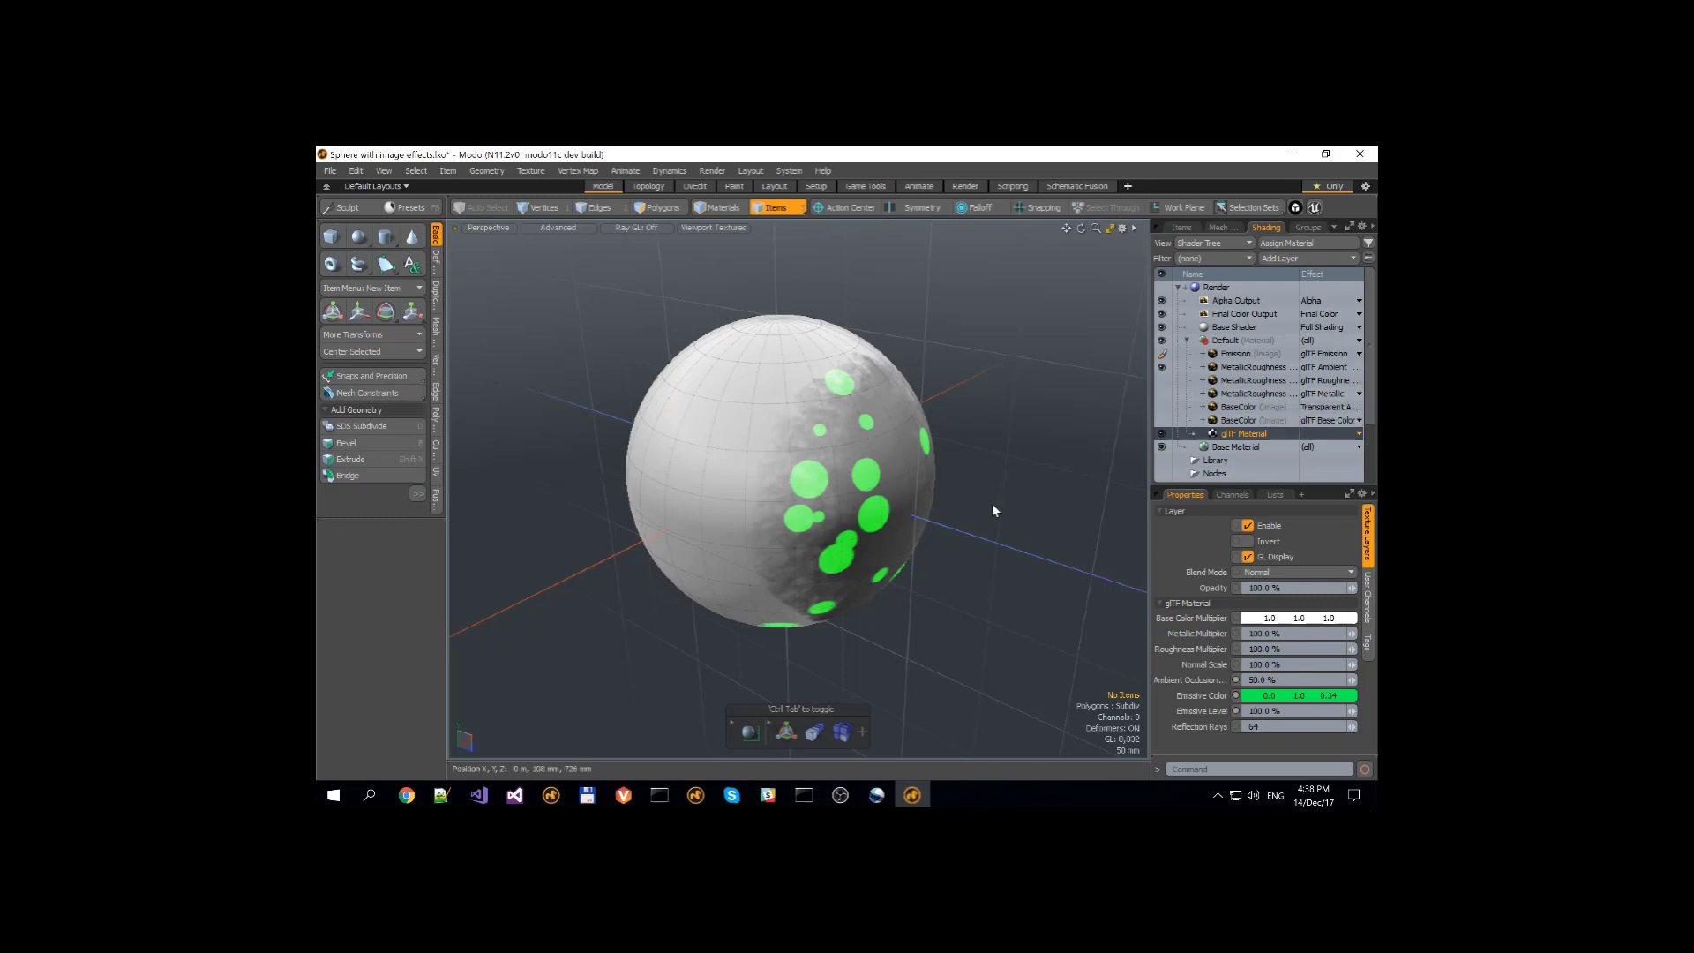
alt+drag(994, 510, 909, 529)
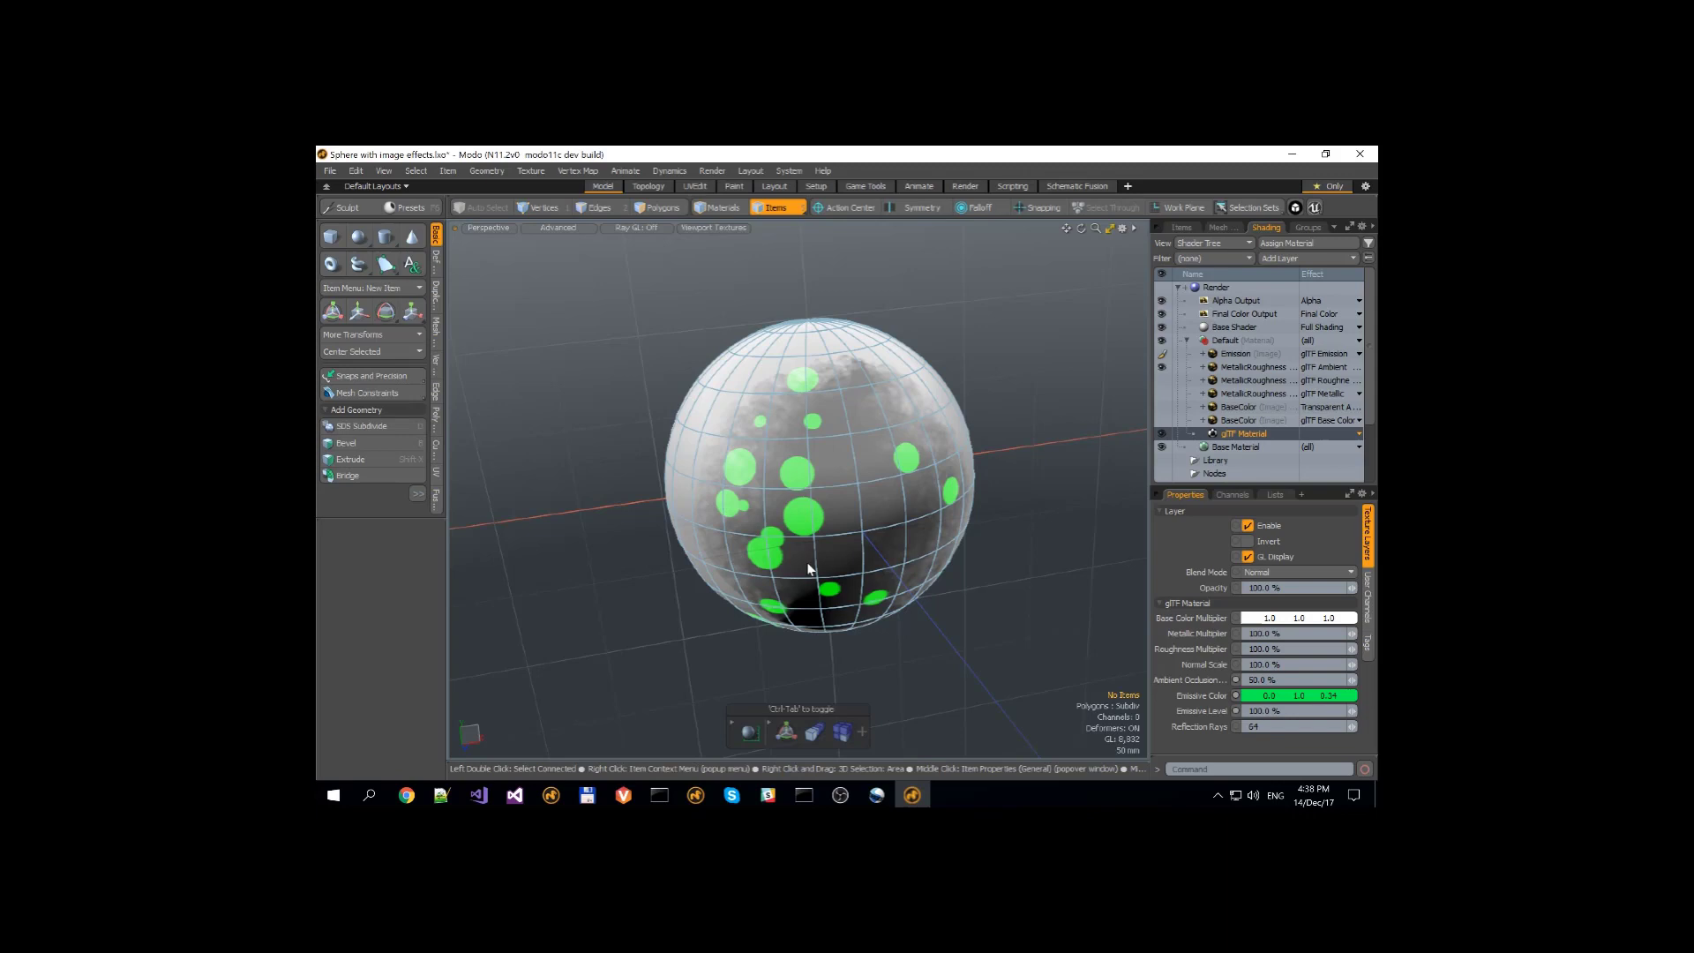
alt+drag(810, 569, 777, 642)
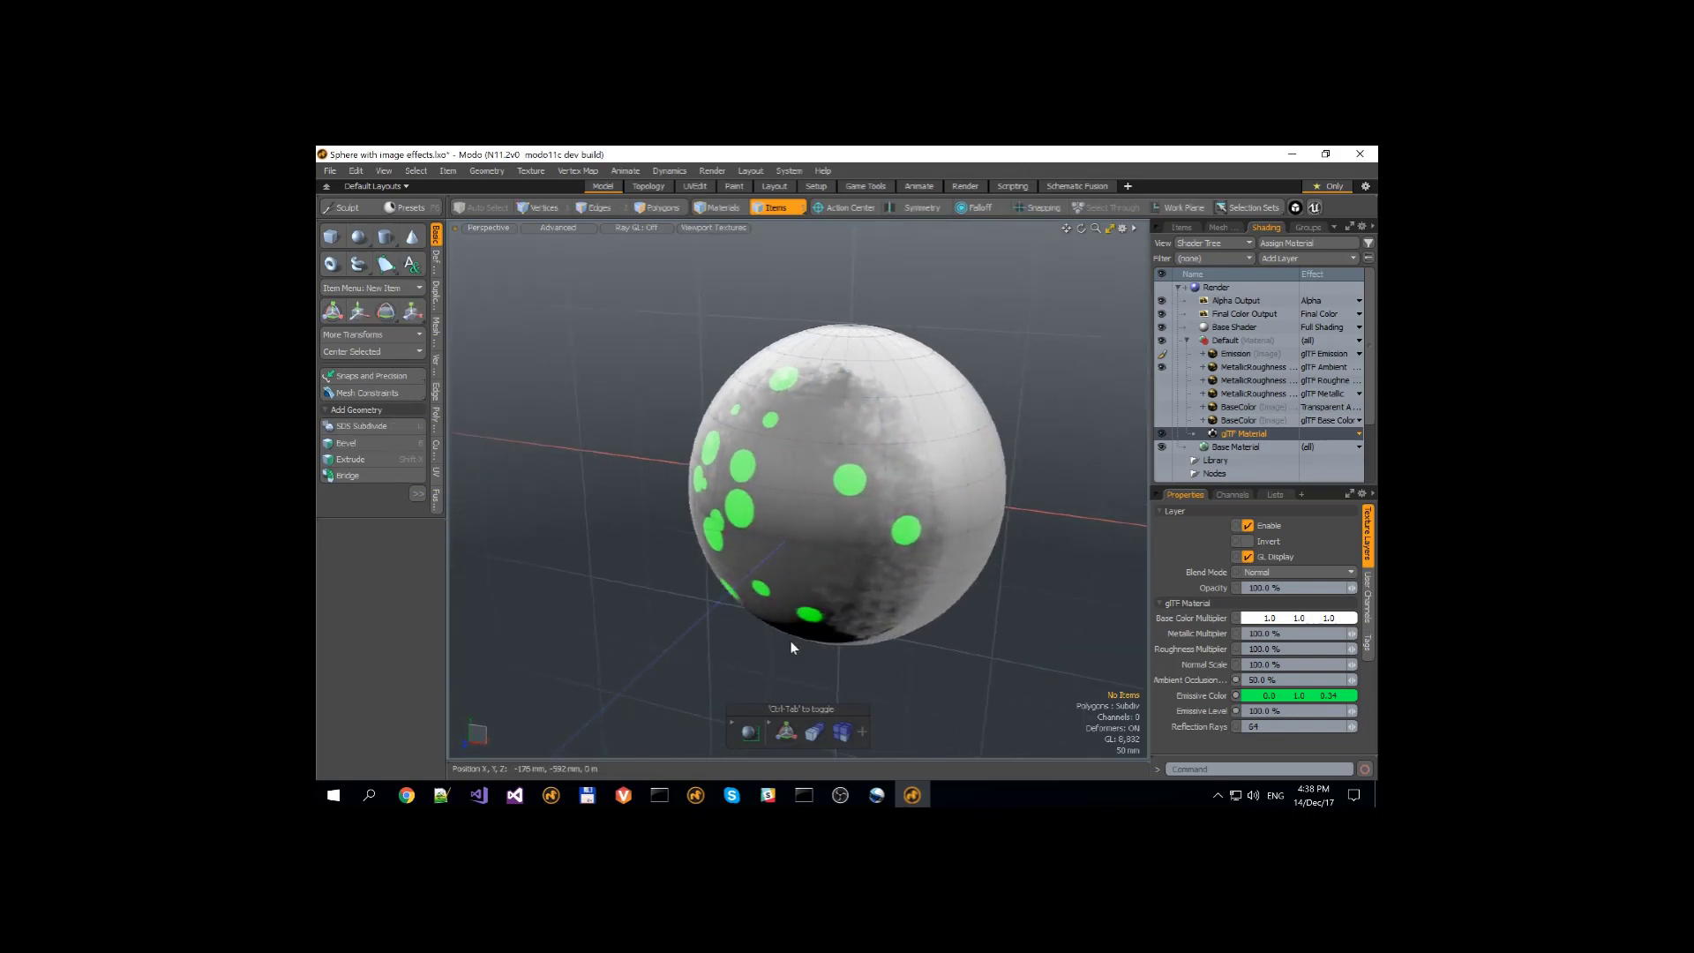
Turn on the MetallicRoughness image layer with the glTF Roughness effect and inspect the sphere's highlights from several angles.
alt+drag(1146, 379, 741, 459)
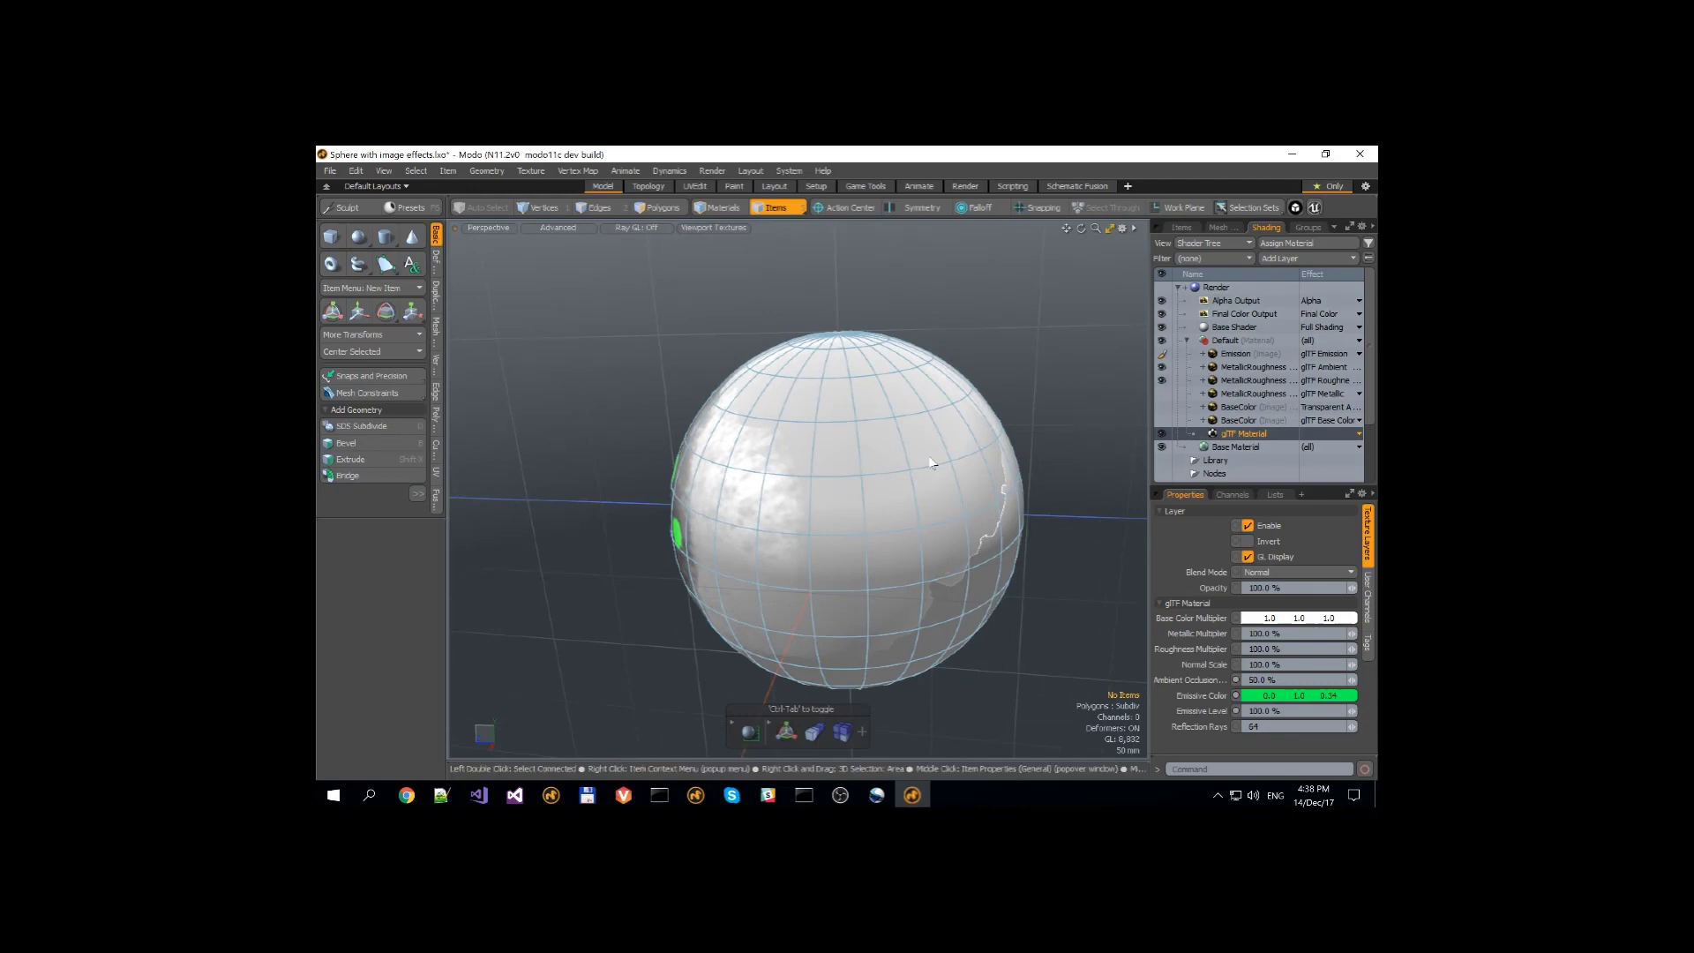
alt+drag(931, 462, 924, 469)
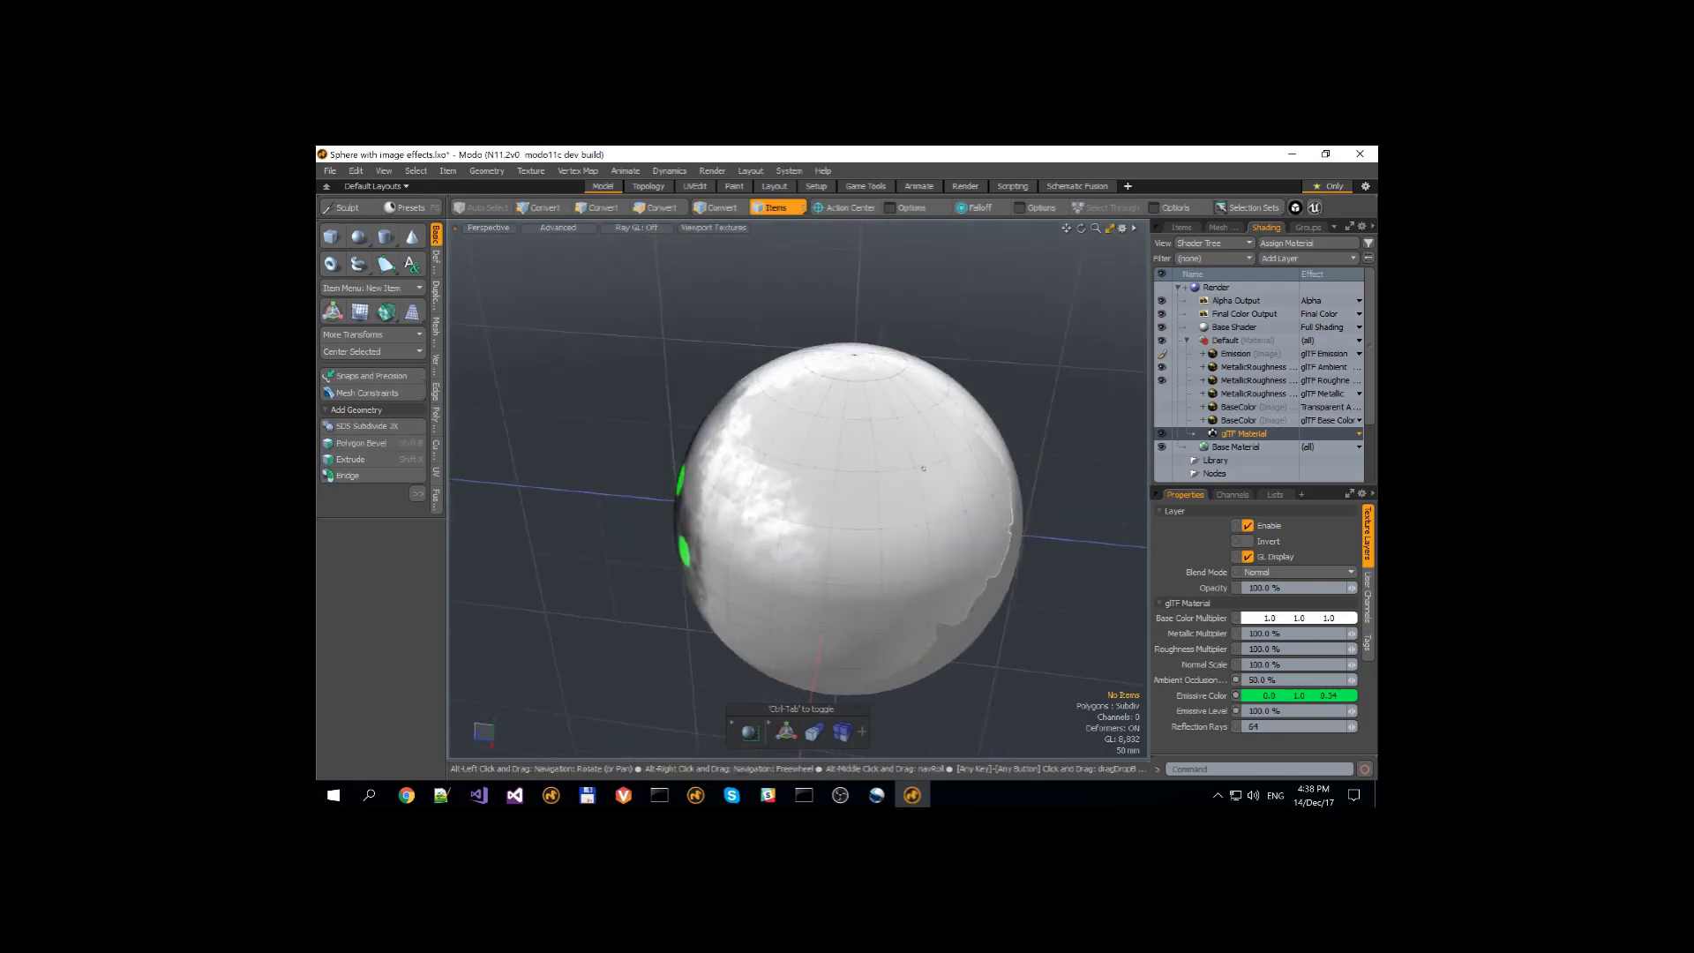
alt+drag(820, 639, 905, 559)
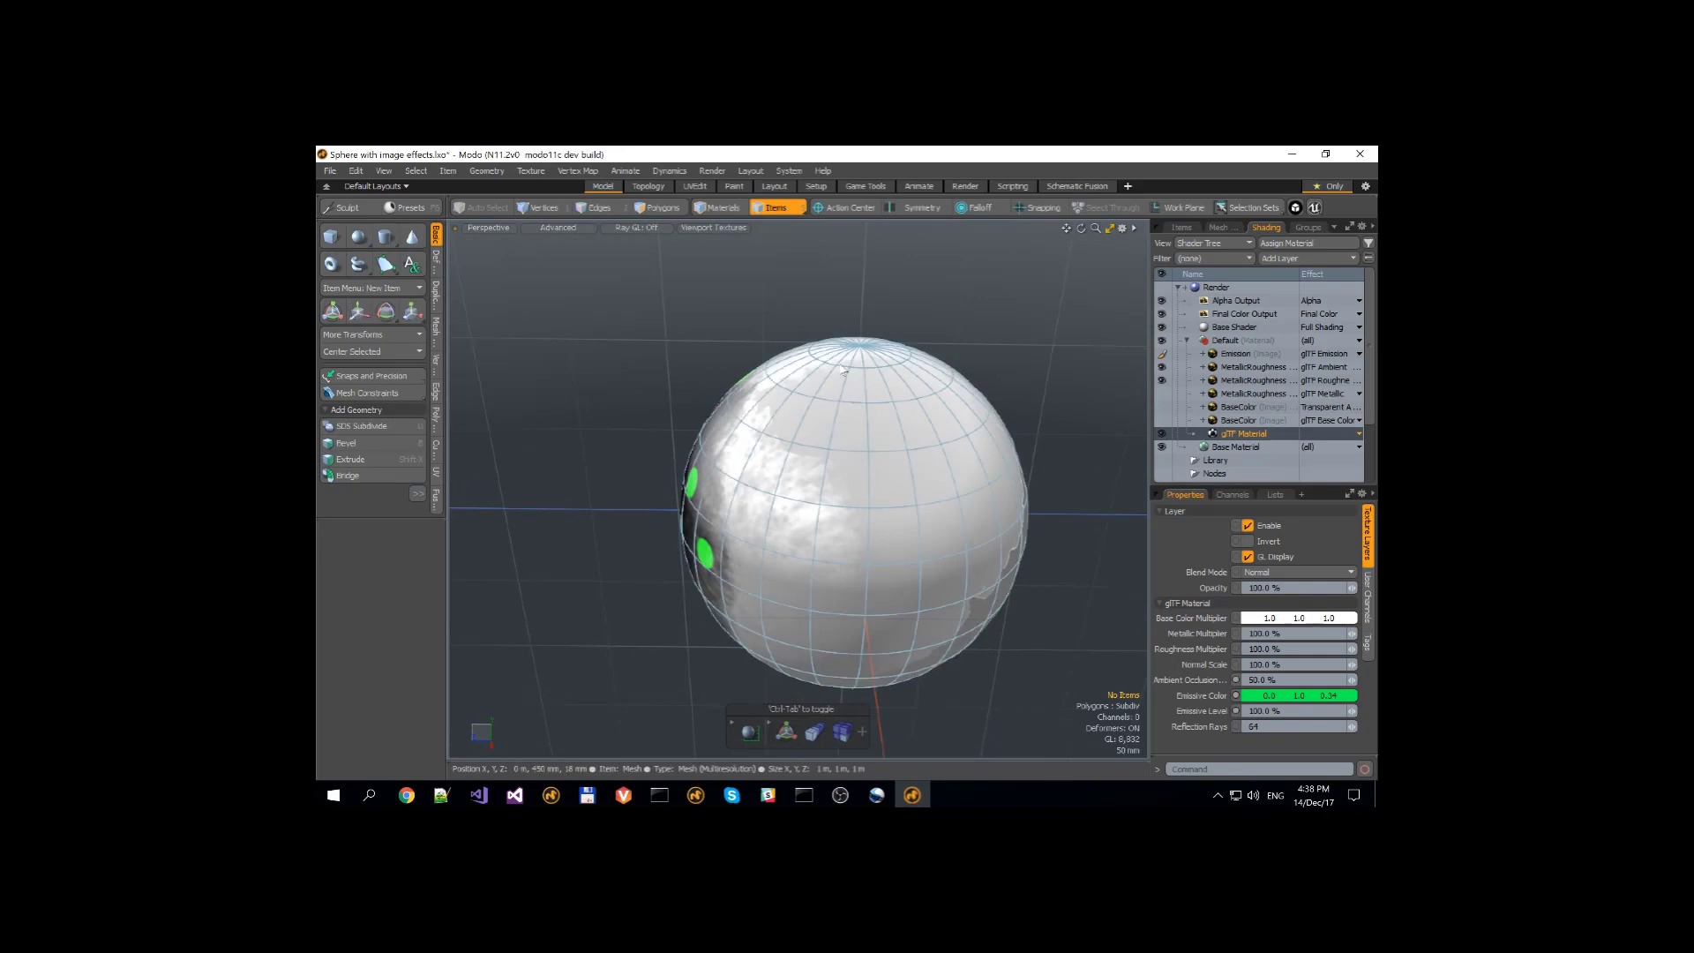
alt+drag(935, 441, 861, 544)
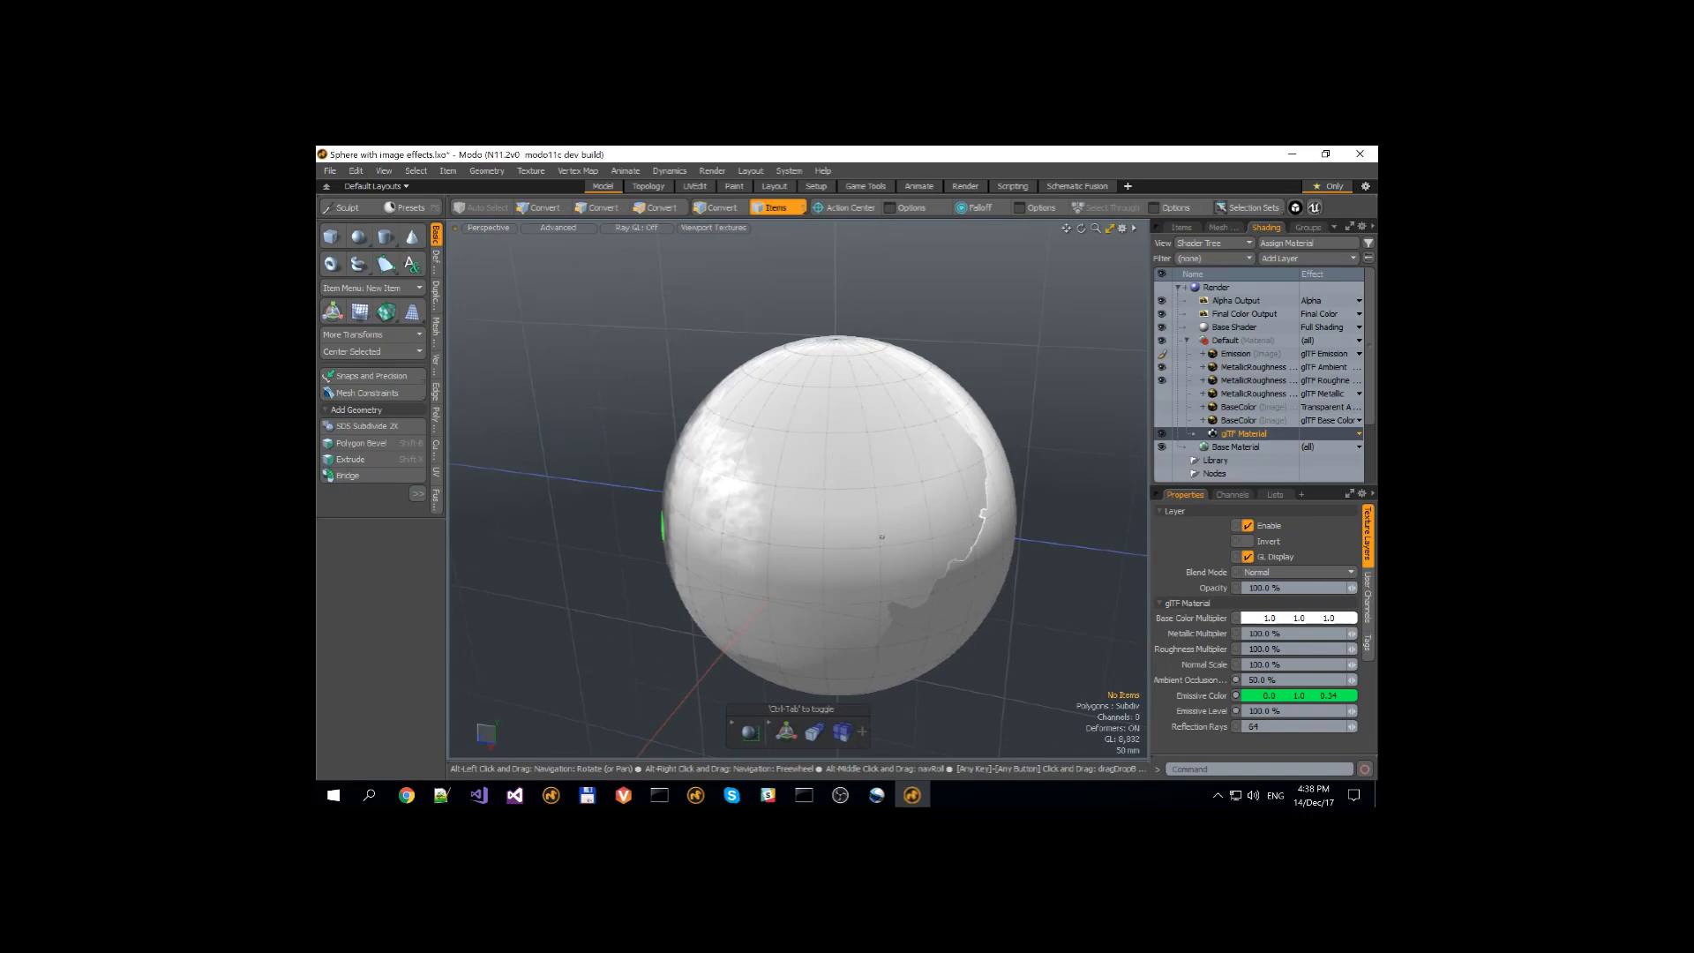
Turn on the MetallicRoughness image layer with the glTF Metallic effect and inspect the sphere's surface.
alt+drag(921, 461, 721, 582)
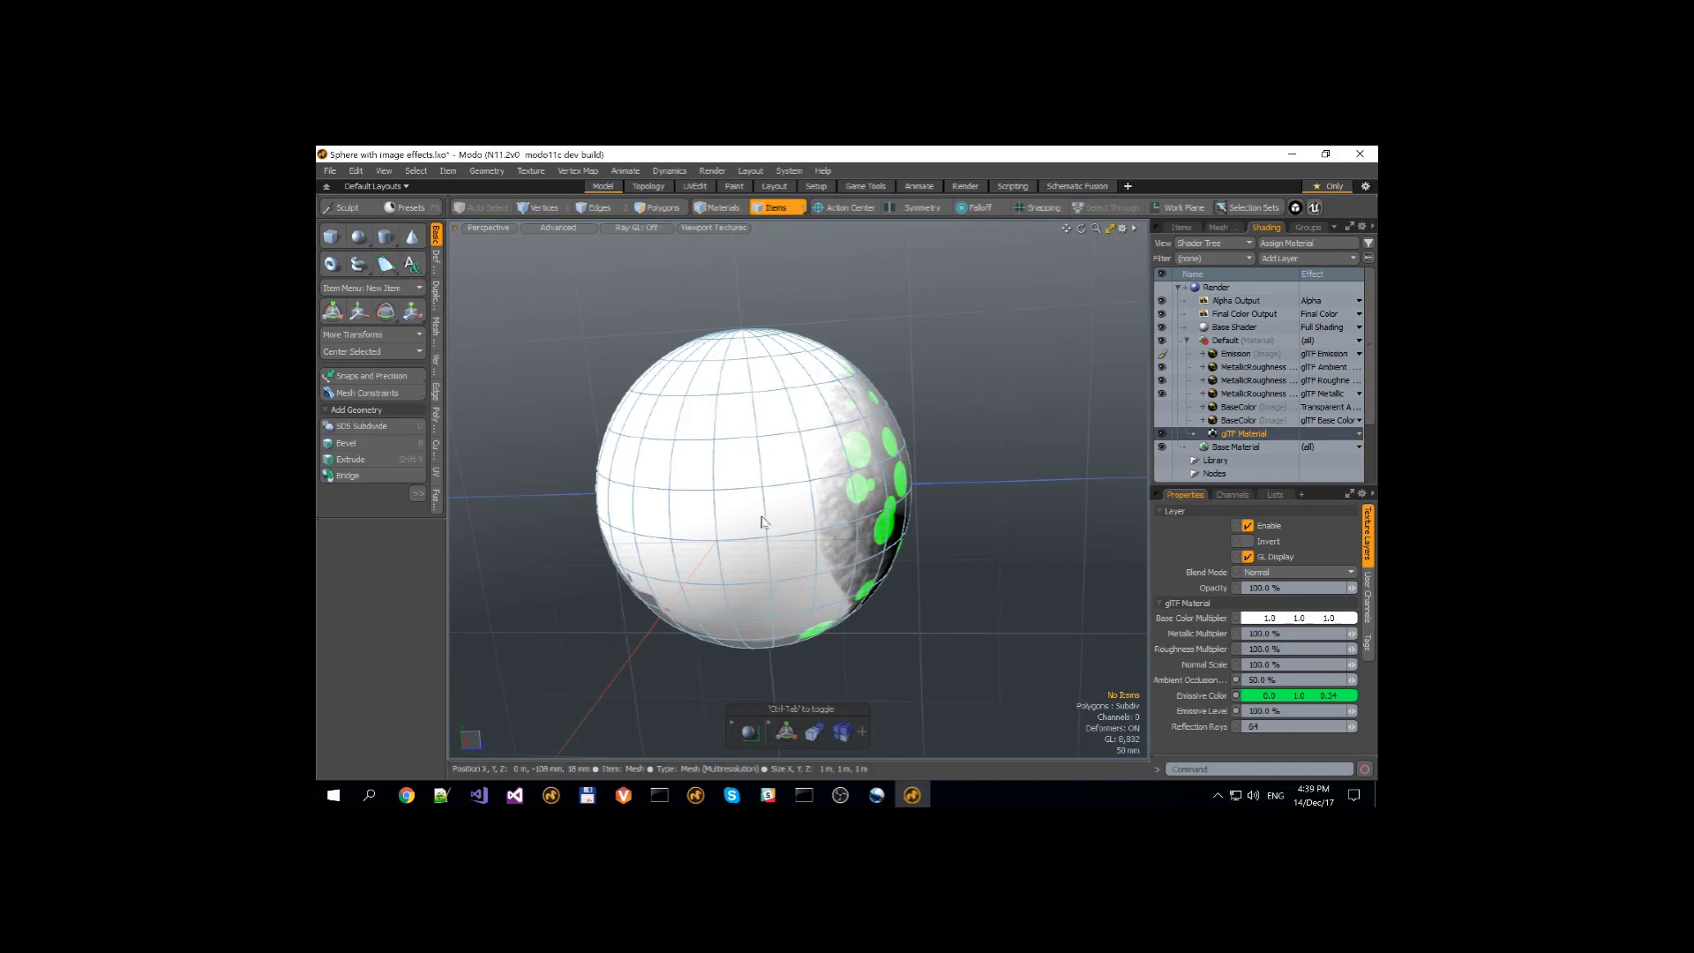
alt+drag(762, 535, 746, 485)
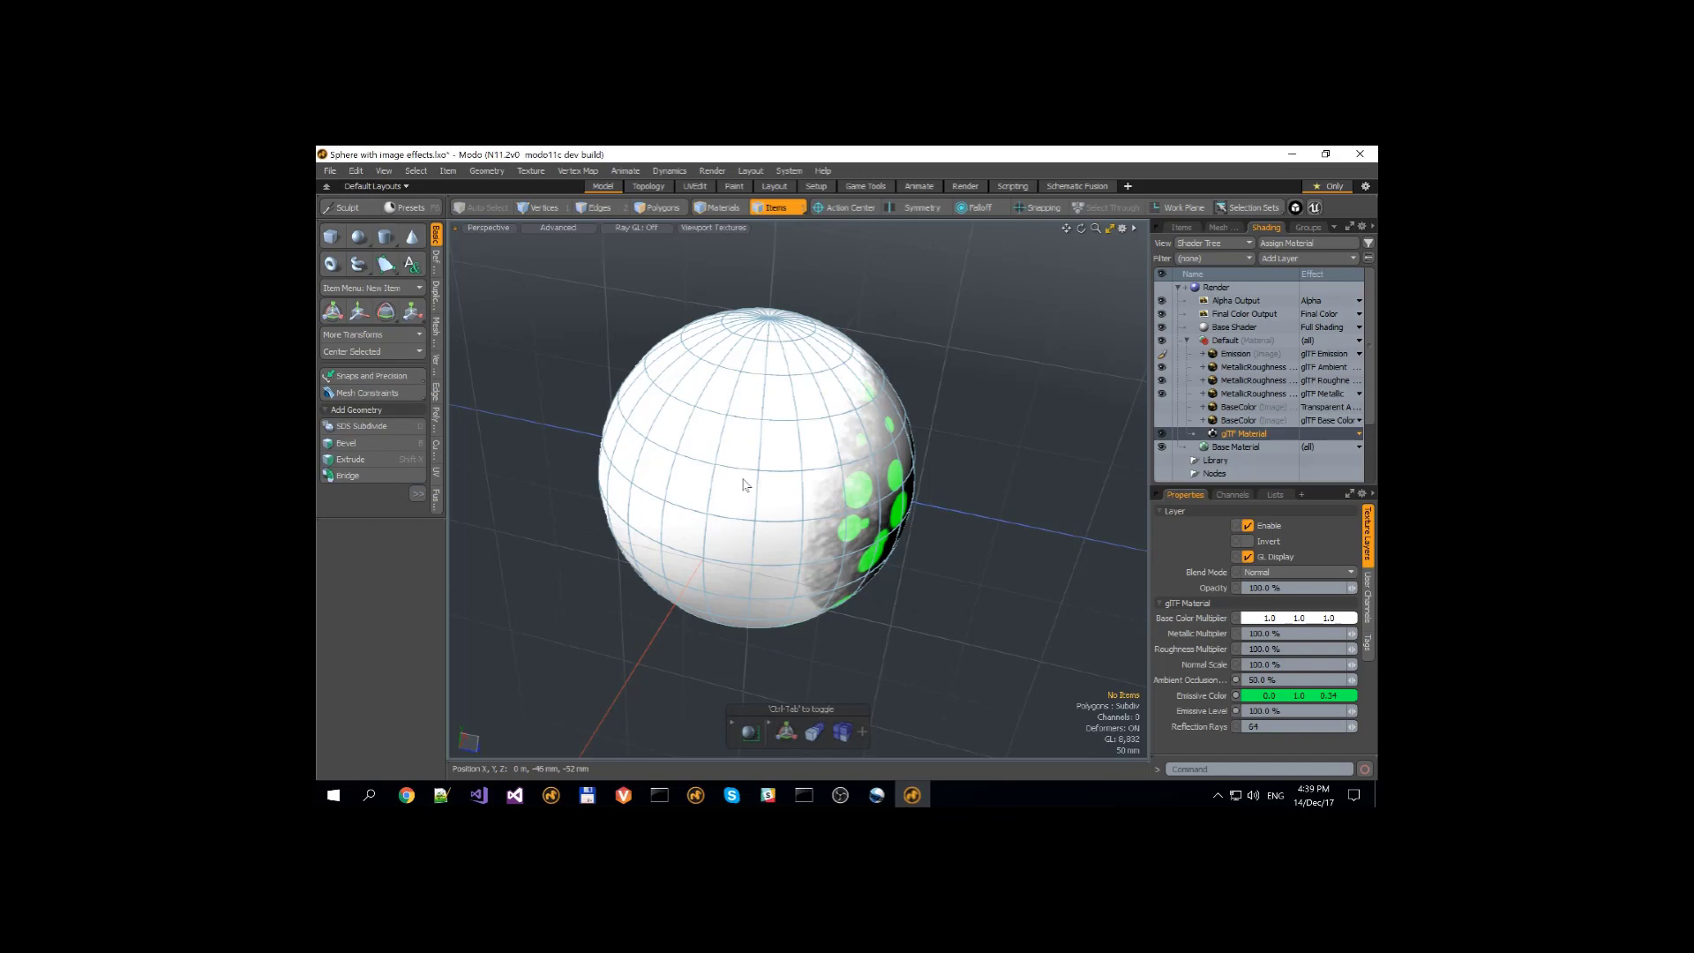
Turn on the BaseColor image layer with the Transparent Amount effect and inspect the sphere's transparency from several angles.
click(1161, 407)
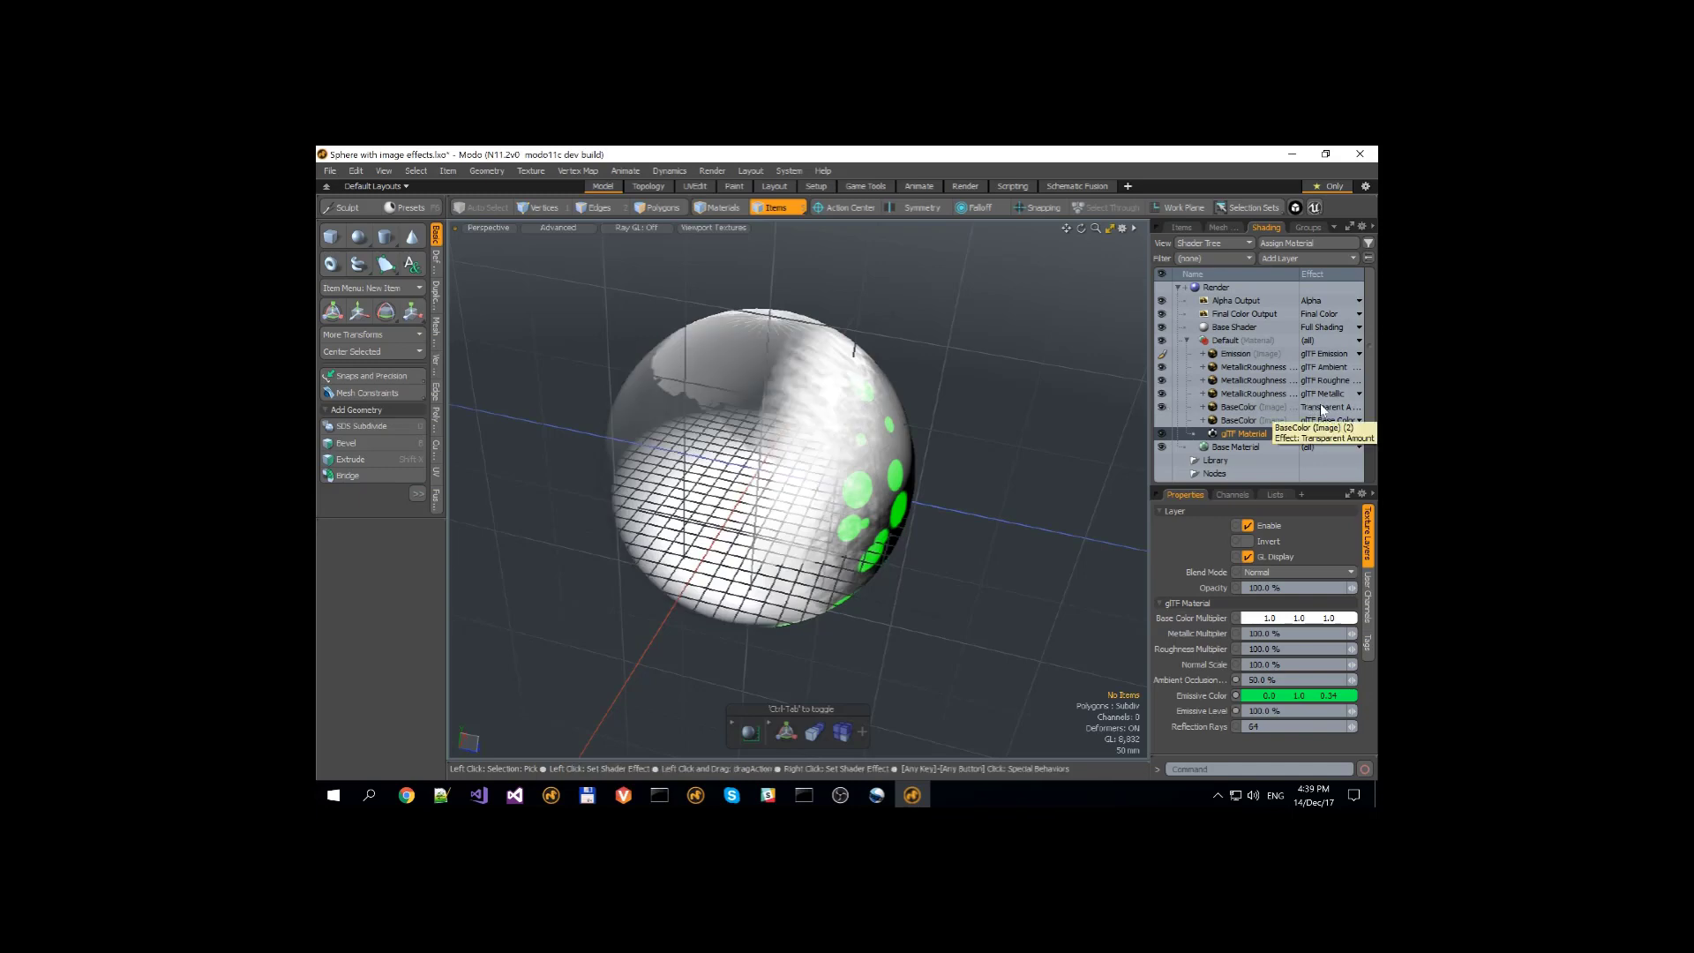
alt+drag(935, 600, 759, 376)
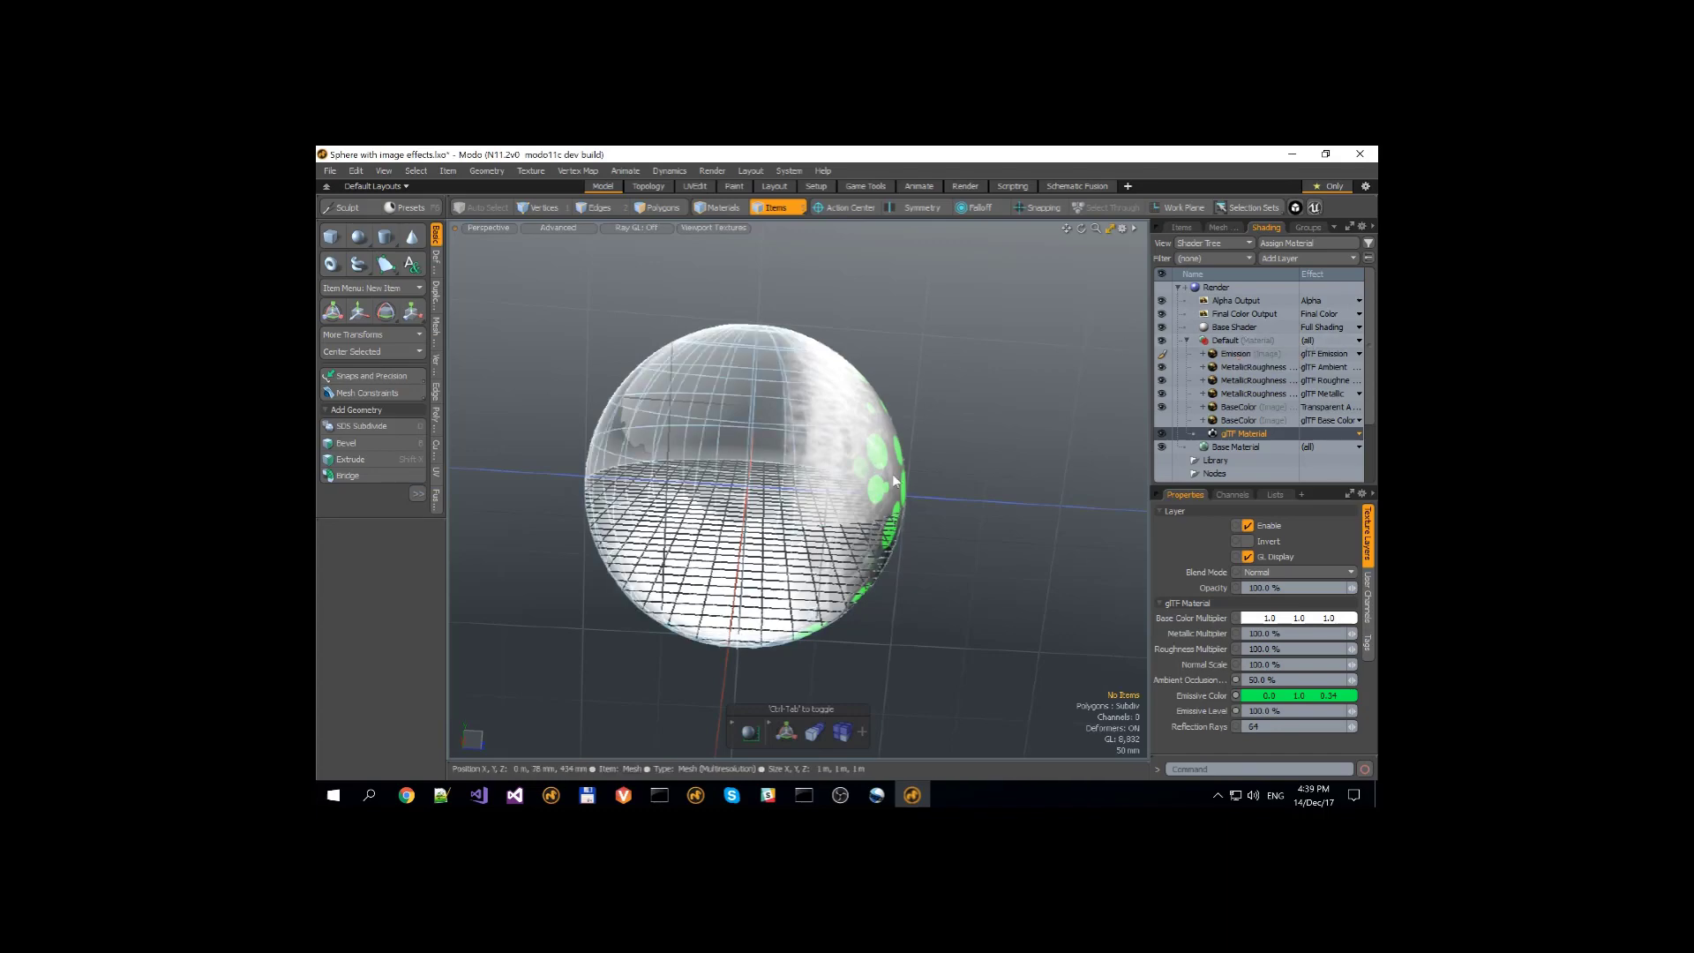
alt+drag(892, 474, 794, 573)
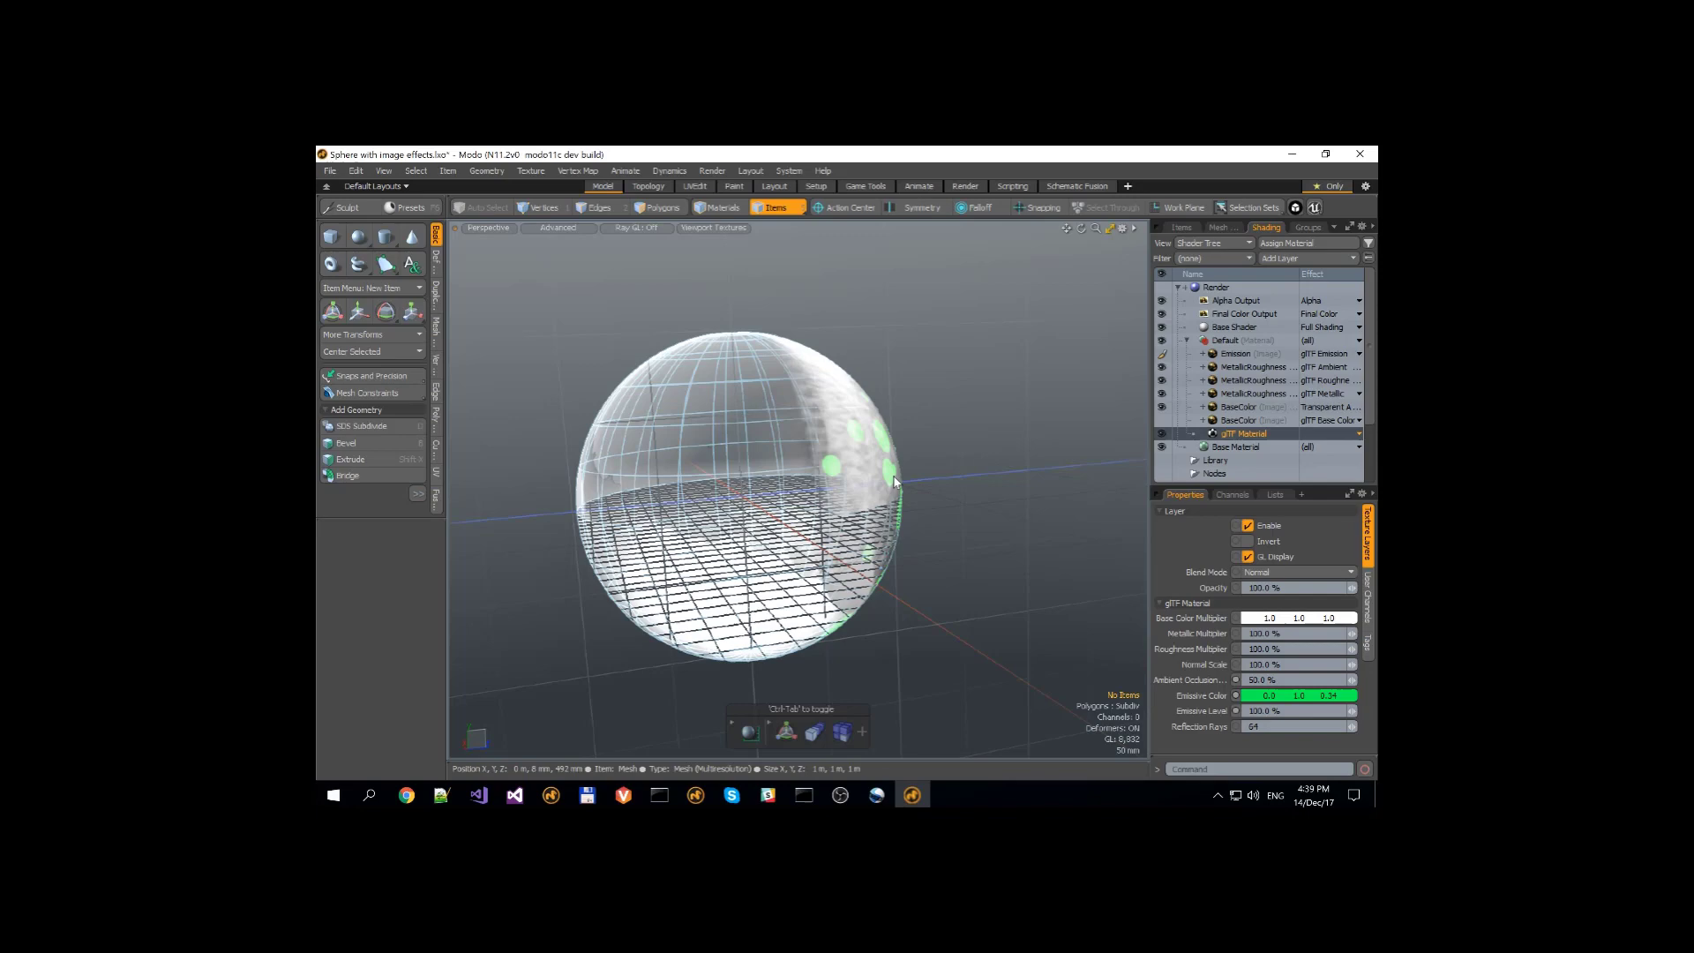
alt+drag(761, 517, 882, 460)
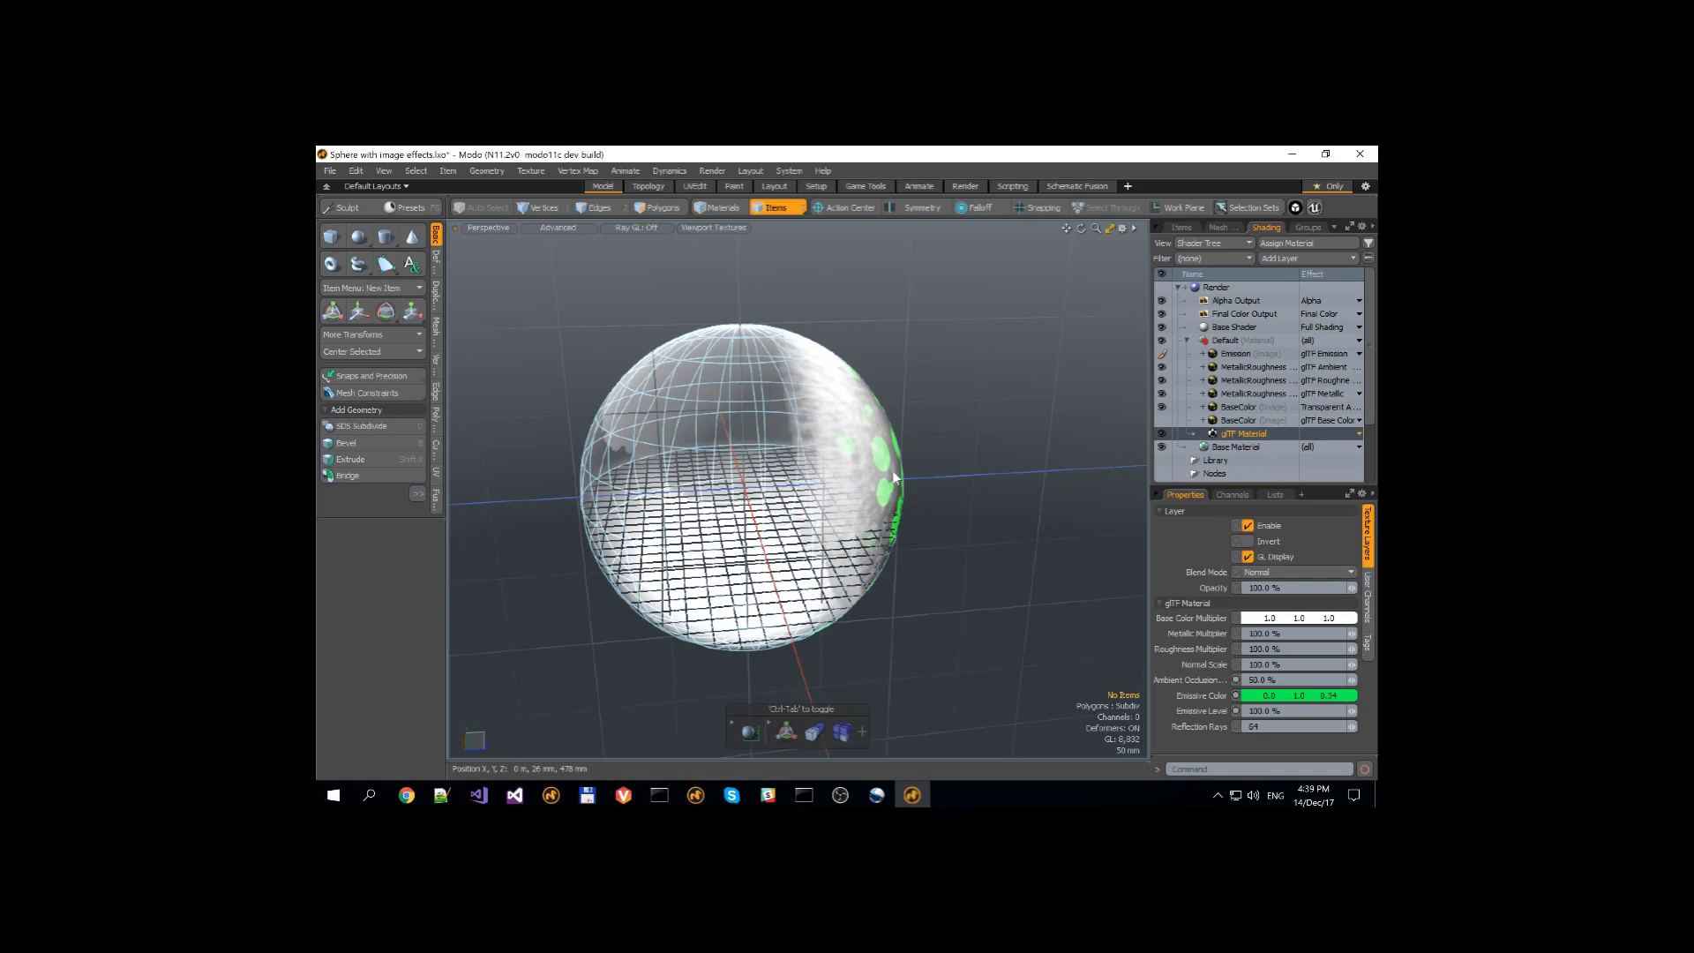
Turn on the BaseColor image layer with the glTF Base Color effect and inspect the colored side of the sphere.
alt+drag(977, 483, 926, 476)
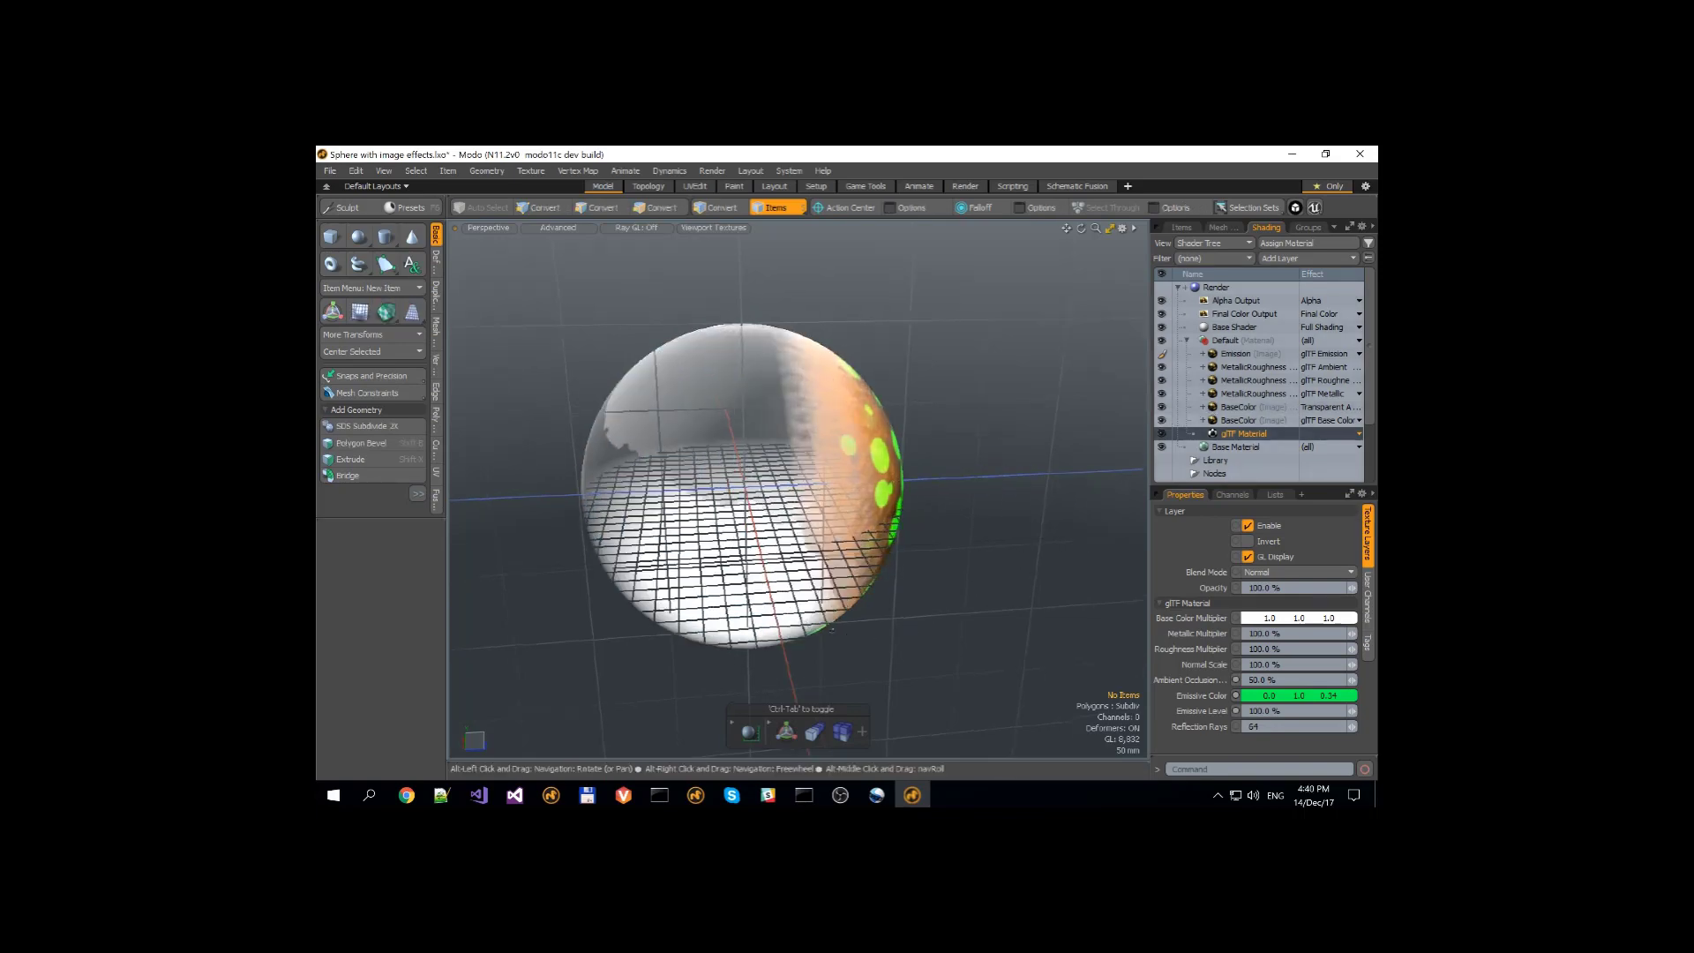
alt+drag(831, 629, 605, 638)
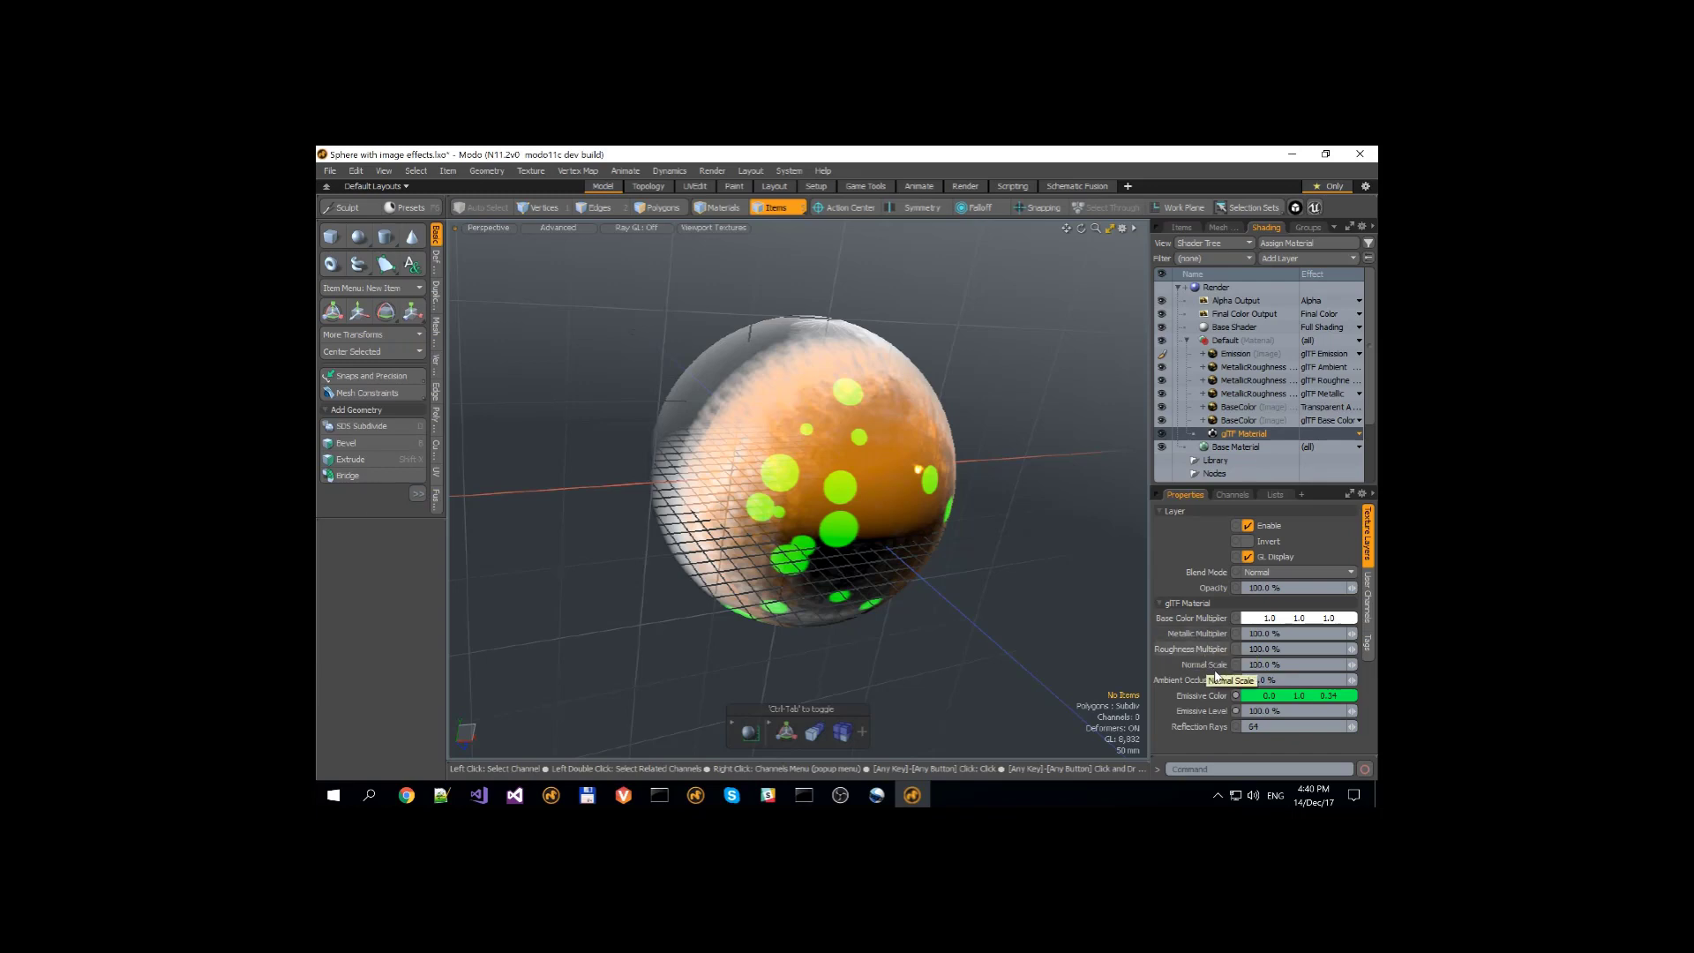
Set the glTF material's ambient occlusion to 100% for comparison and restore it to 50%.
click(1262, 679)
key(Return)
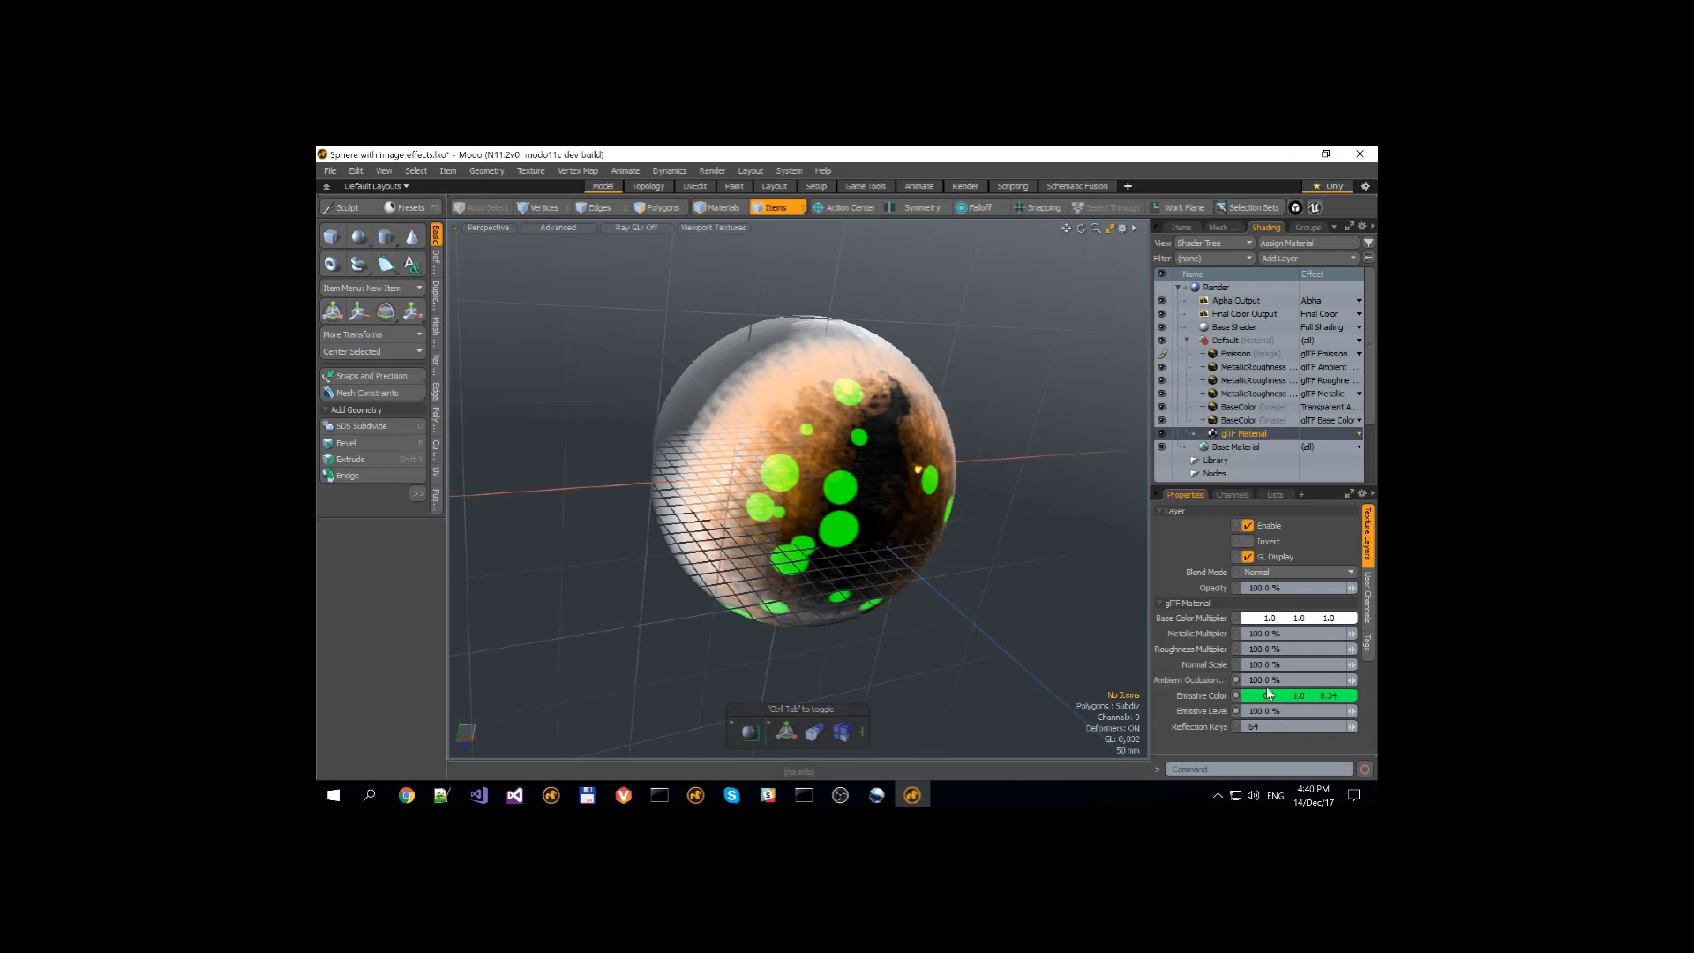
click(1219, 678)
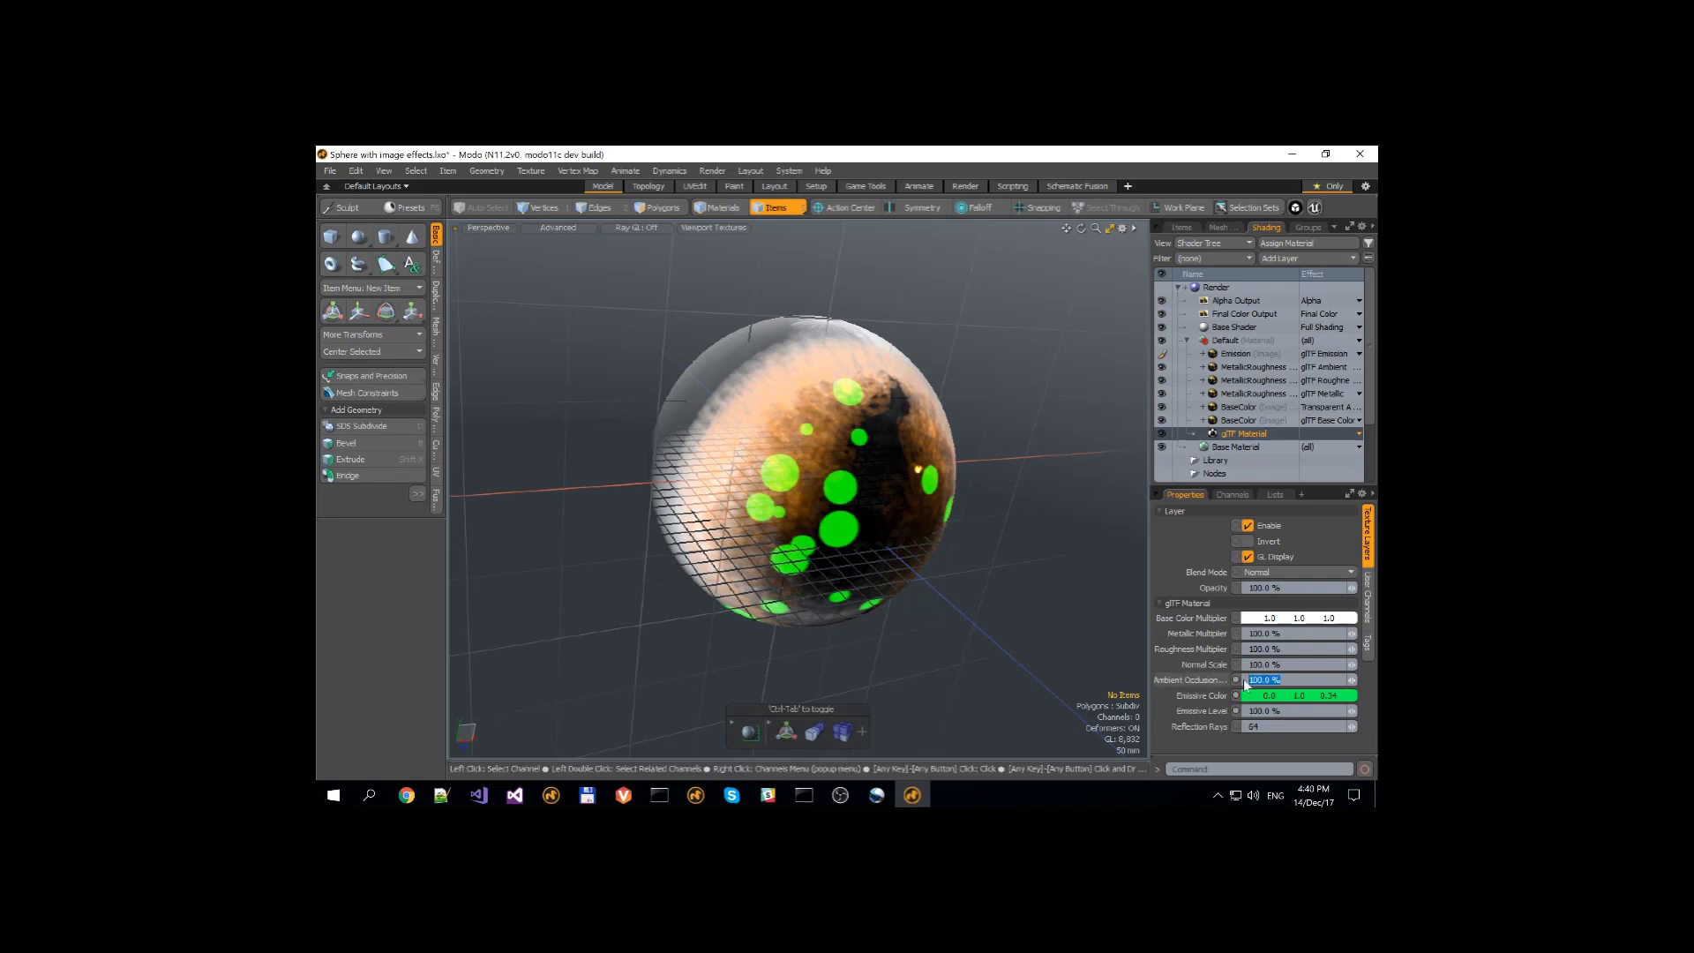
text(5)
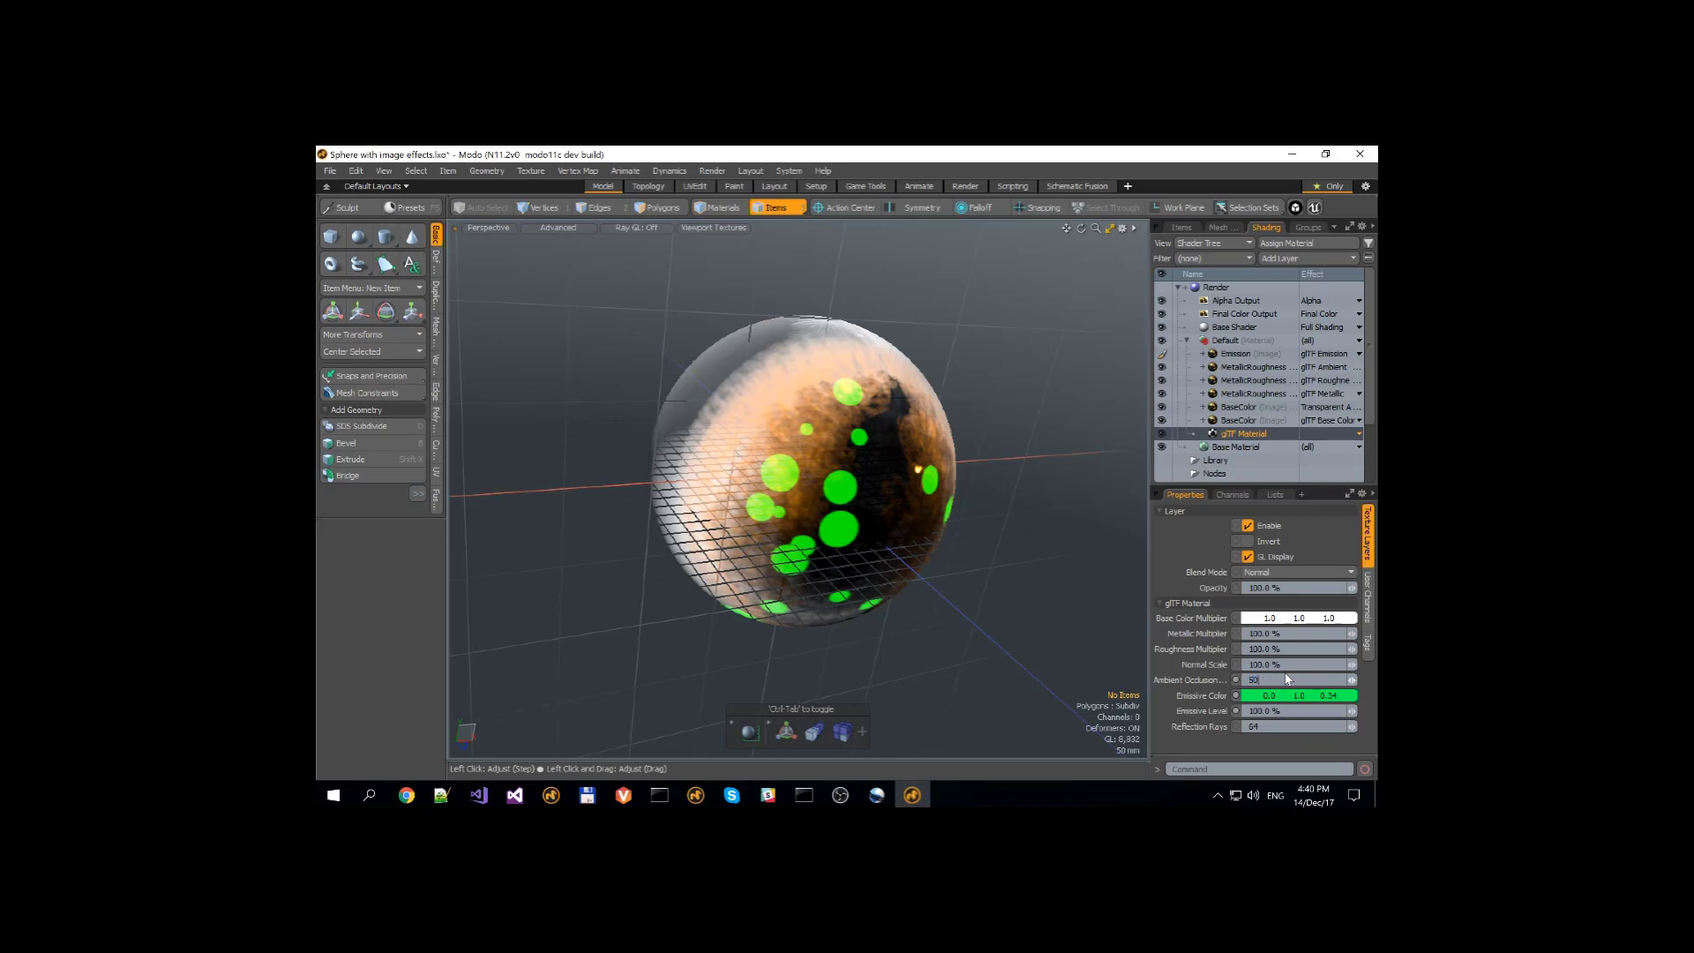
text(0)
key(Return)
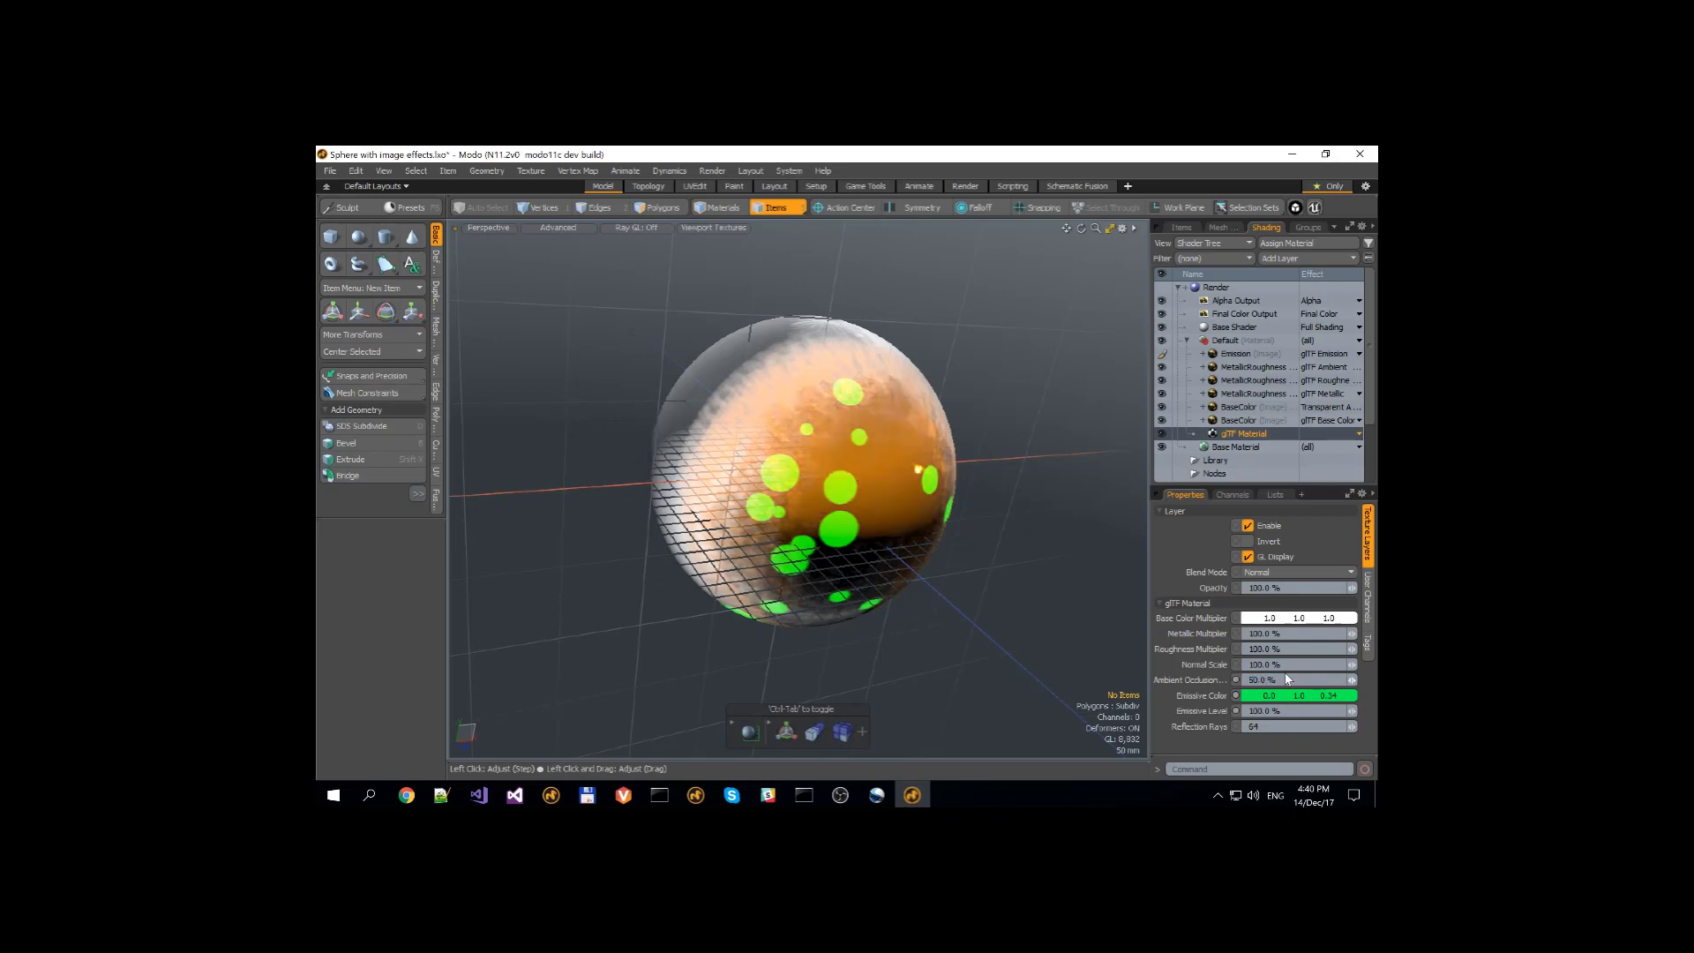
Export the scene in glTF v2 (*.glb) format as "Sphere with image effects.glb" in the Materials folder, replacing the existing file.
alt+drag(870, 464, 712, 619)
key(Down)
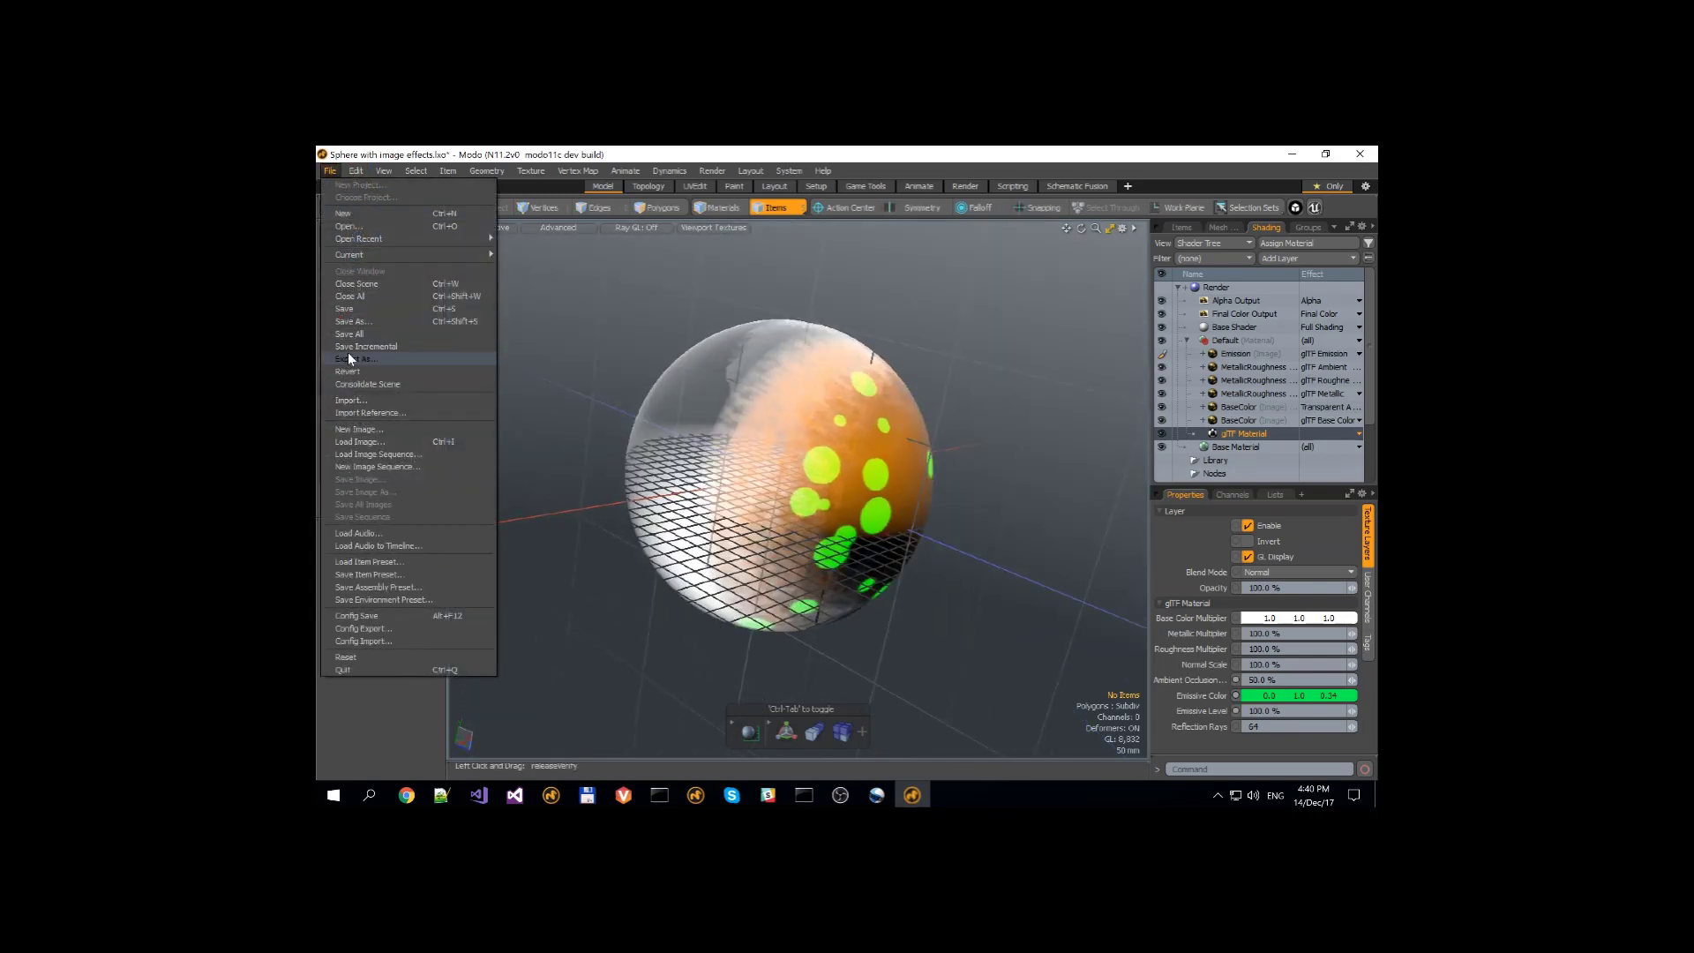
key(Escape)
click(522, 461)
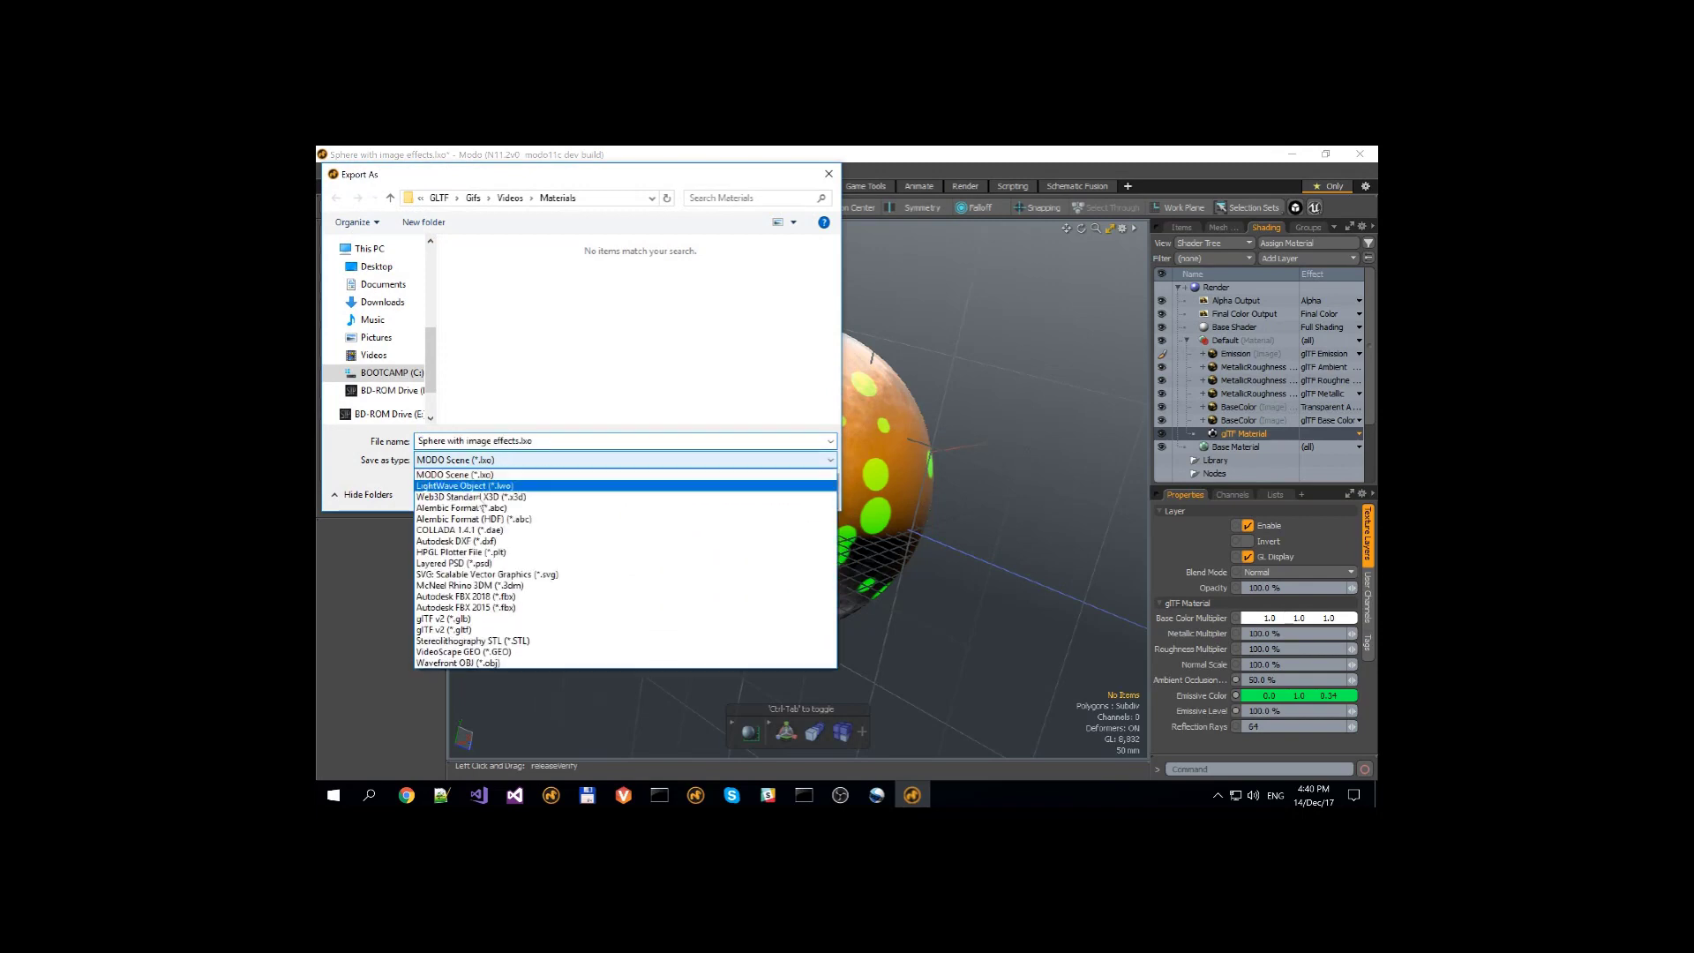
click(445, 618)
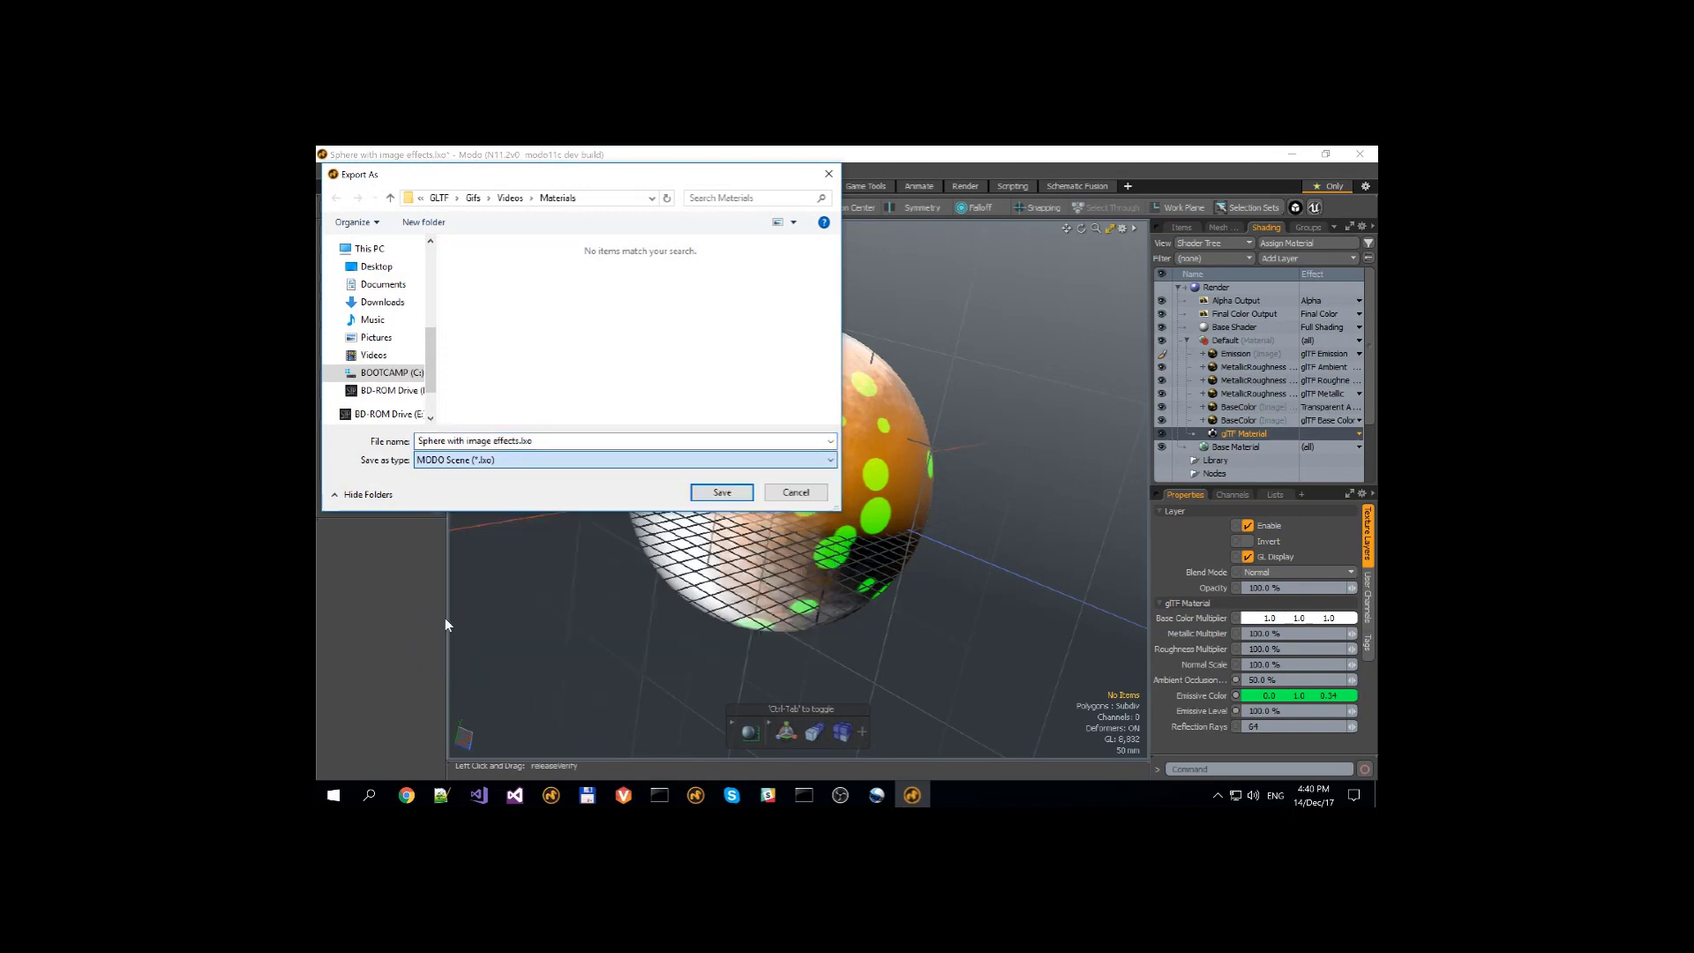
click(710, 499)
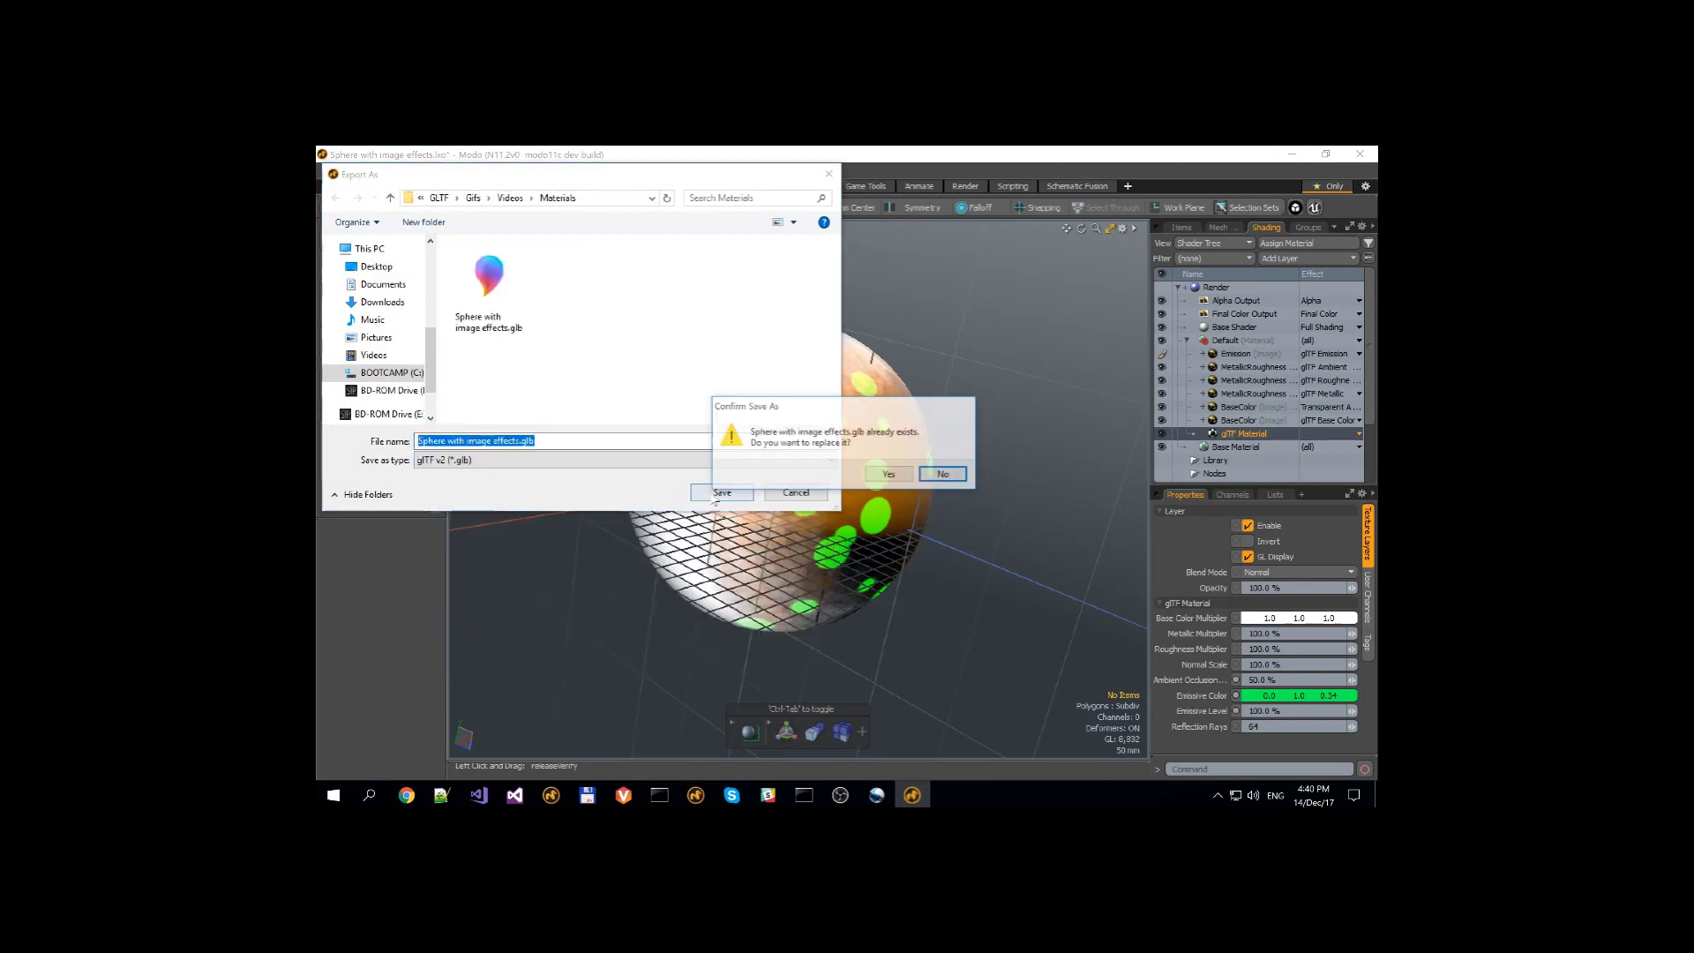
click(891, 474)
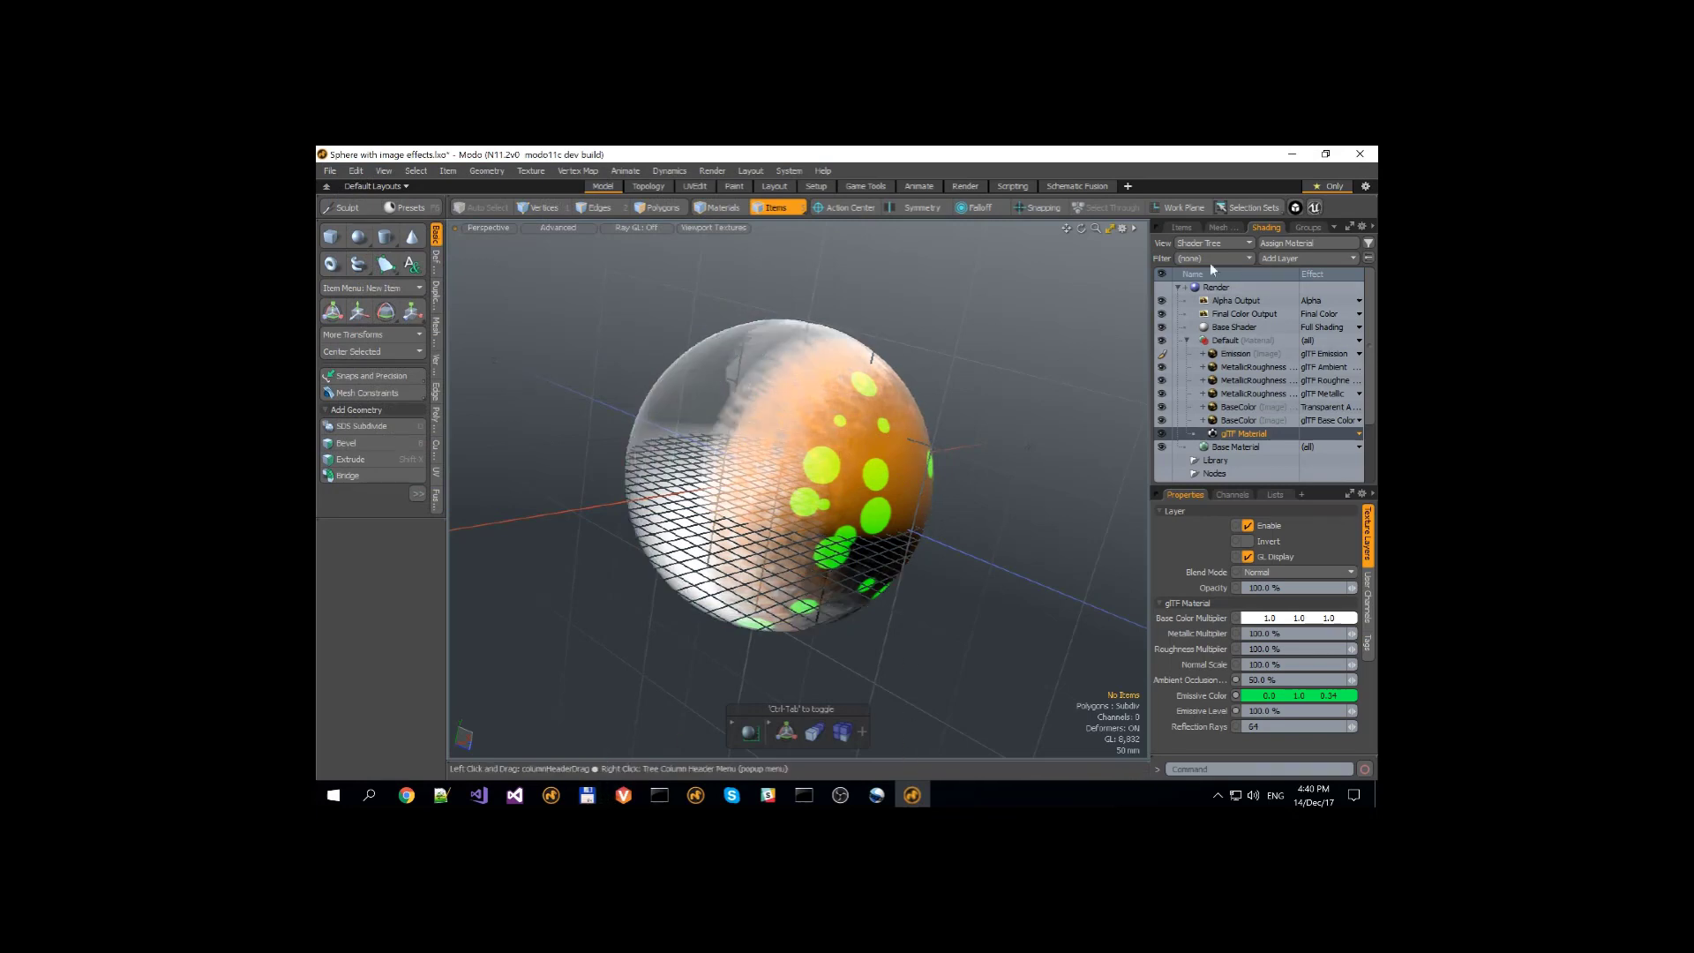
Review the scene's item list and return to the shader tree.
click(1182, 226)
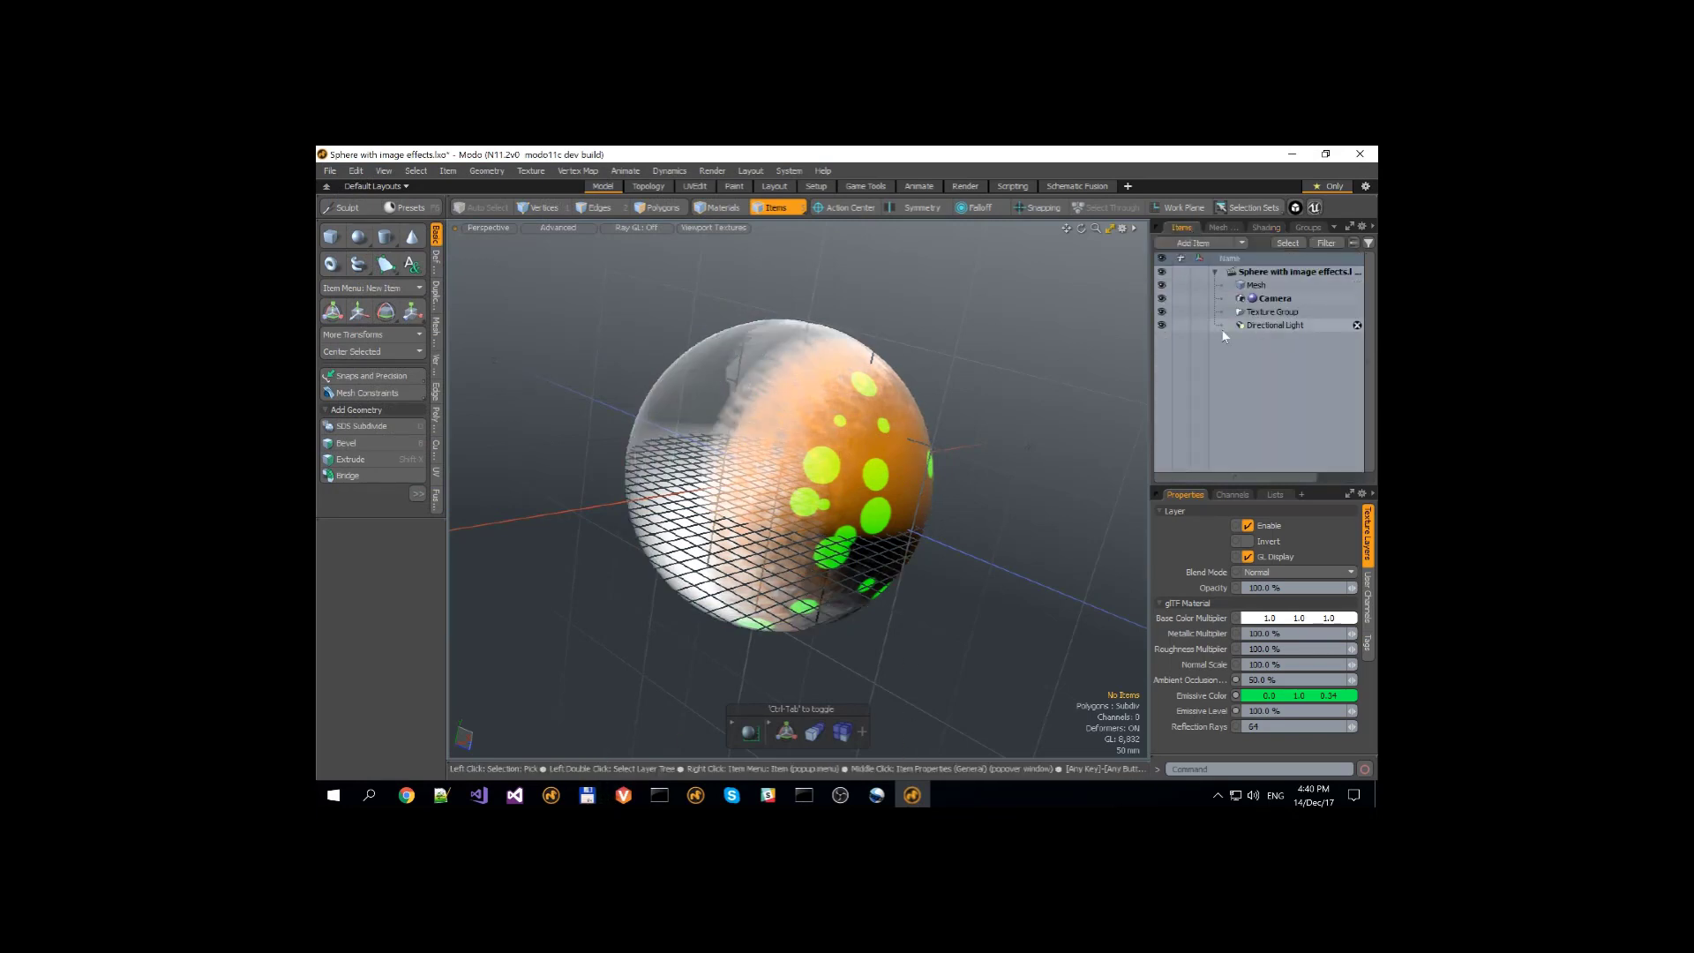
click(1263, 227)
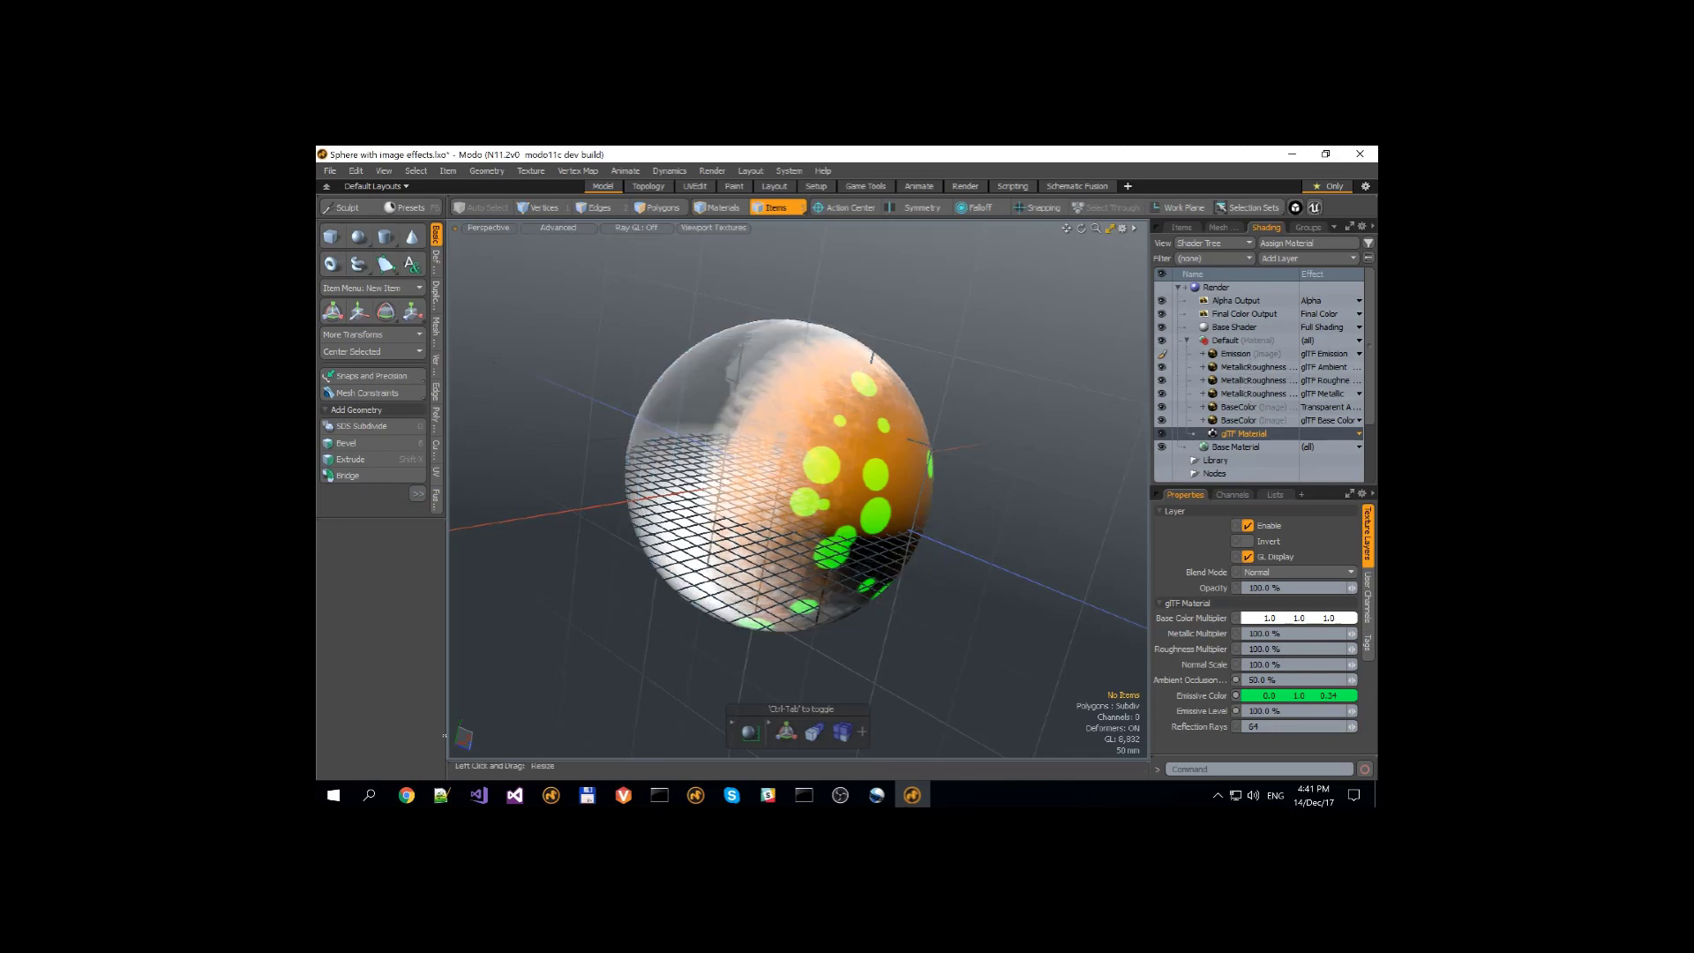
Switch to Chrome, load "Sphere with image effects.glb" into the Babylon.js sandbox, and inspect the spotted side of the sphere.
click(406, 795)
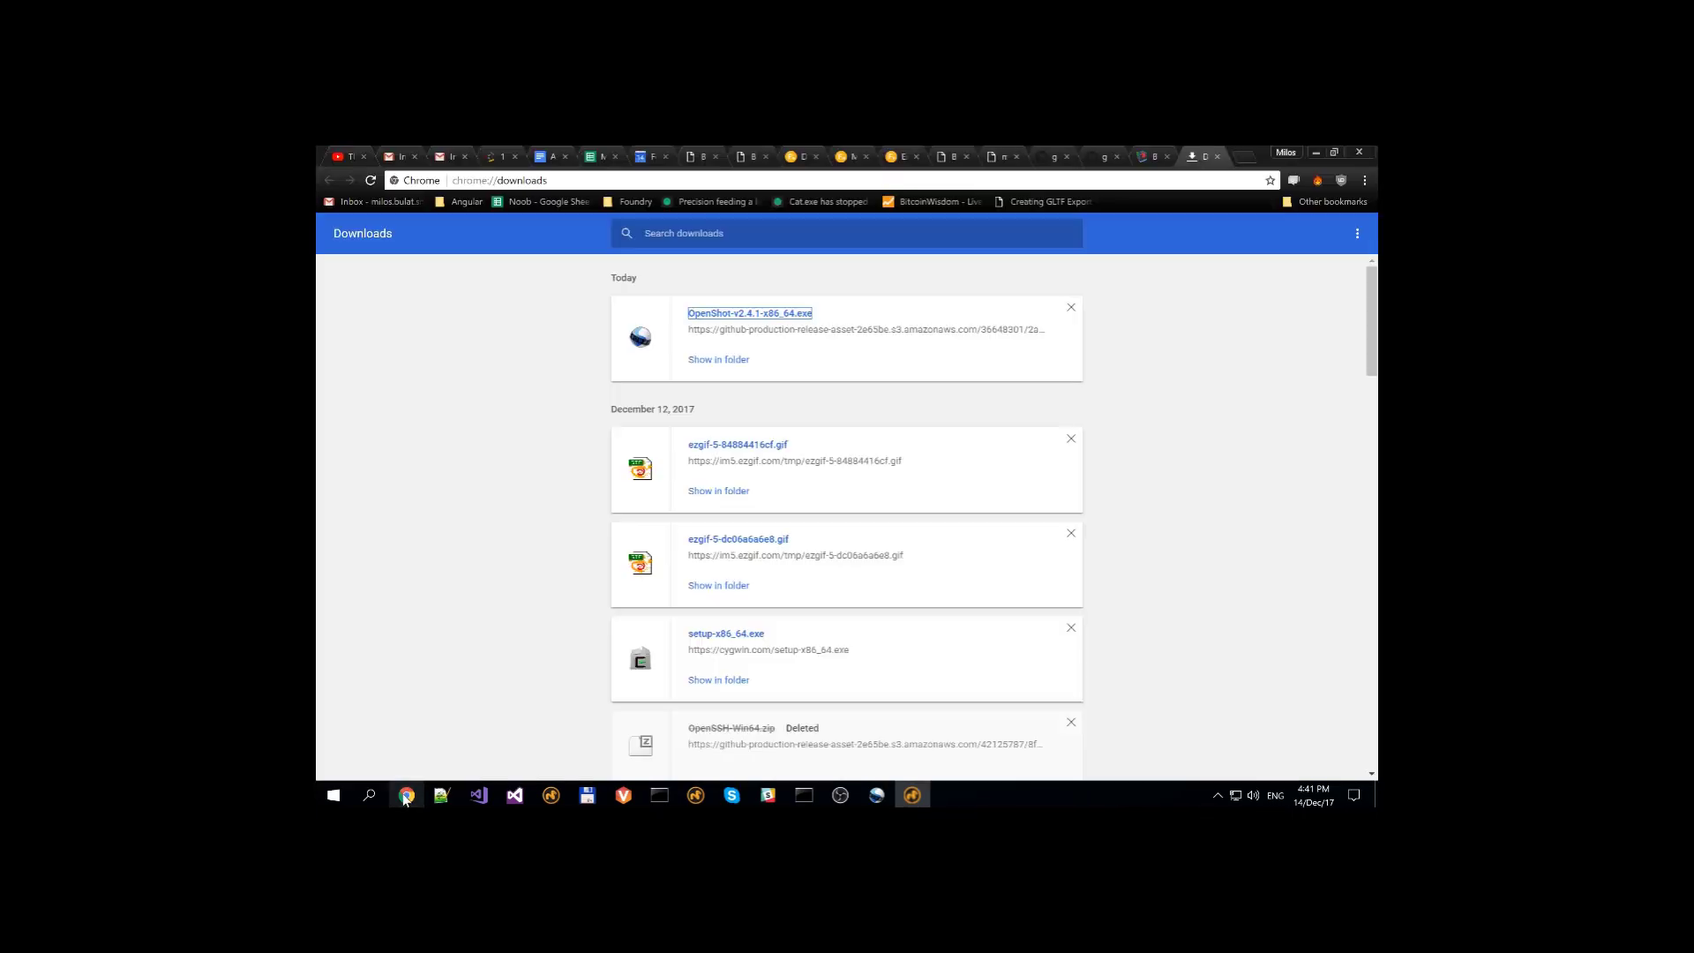
click(1218, 156)
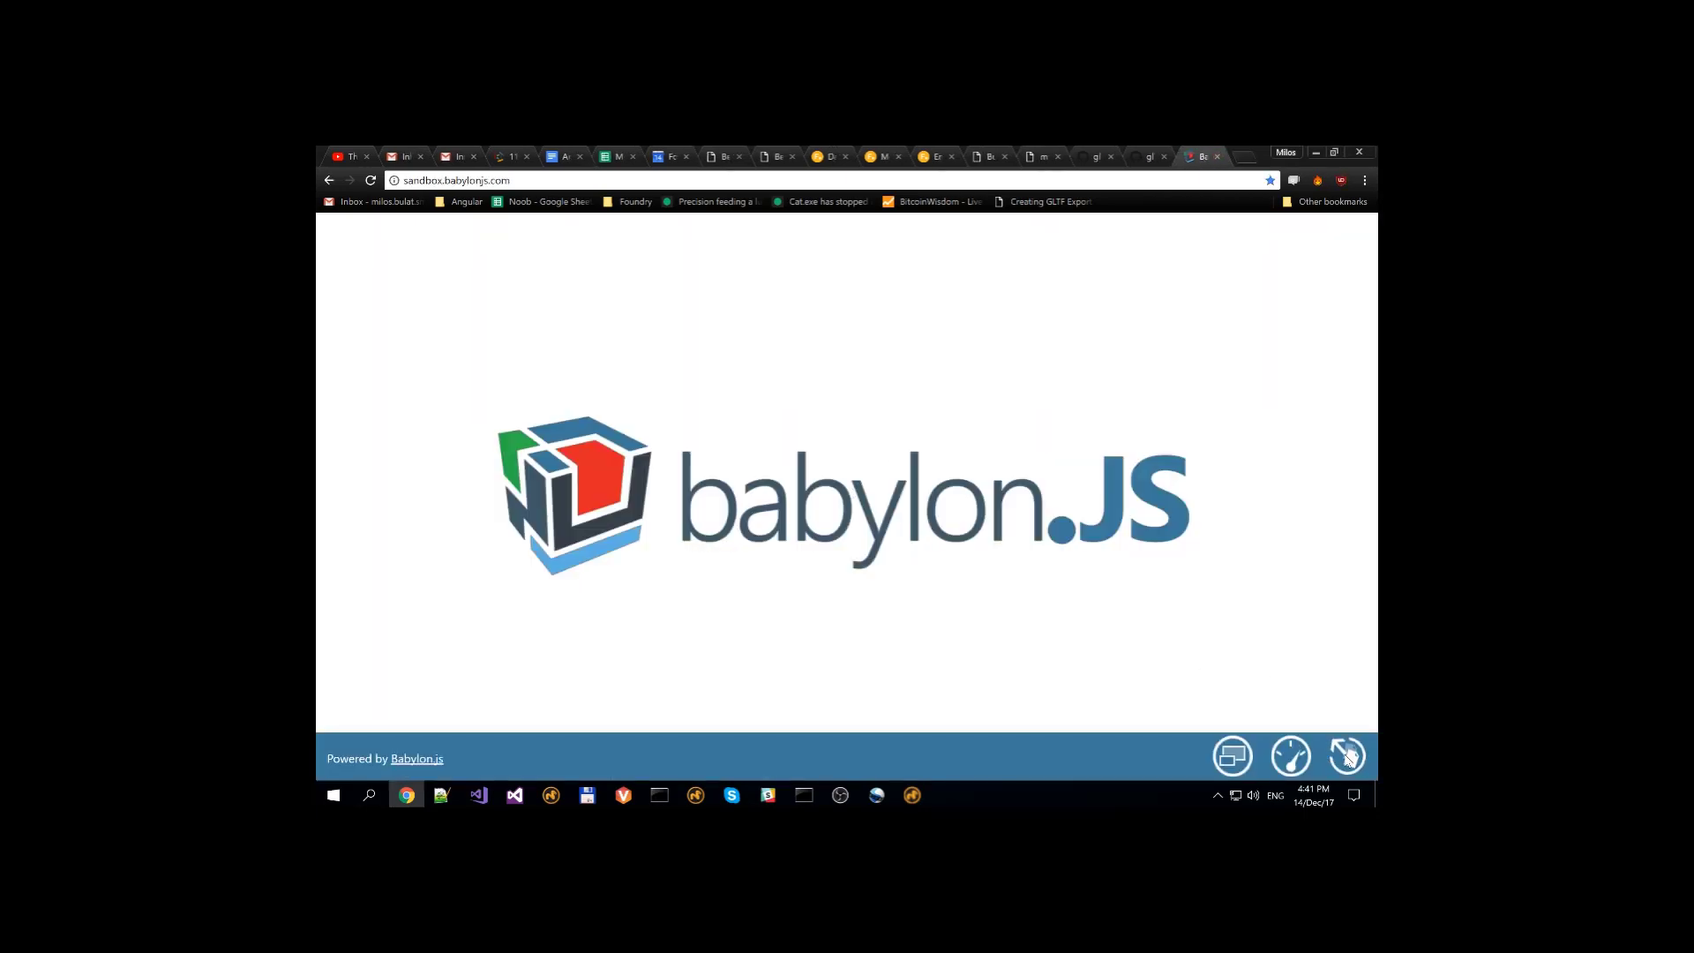
click(1347, 756)
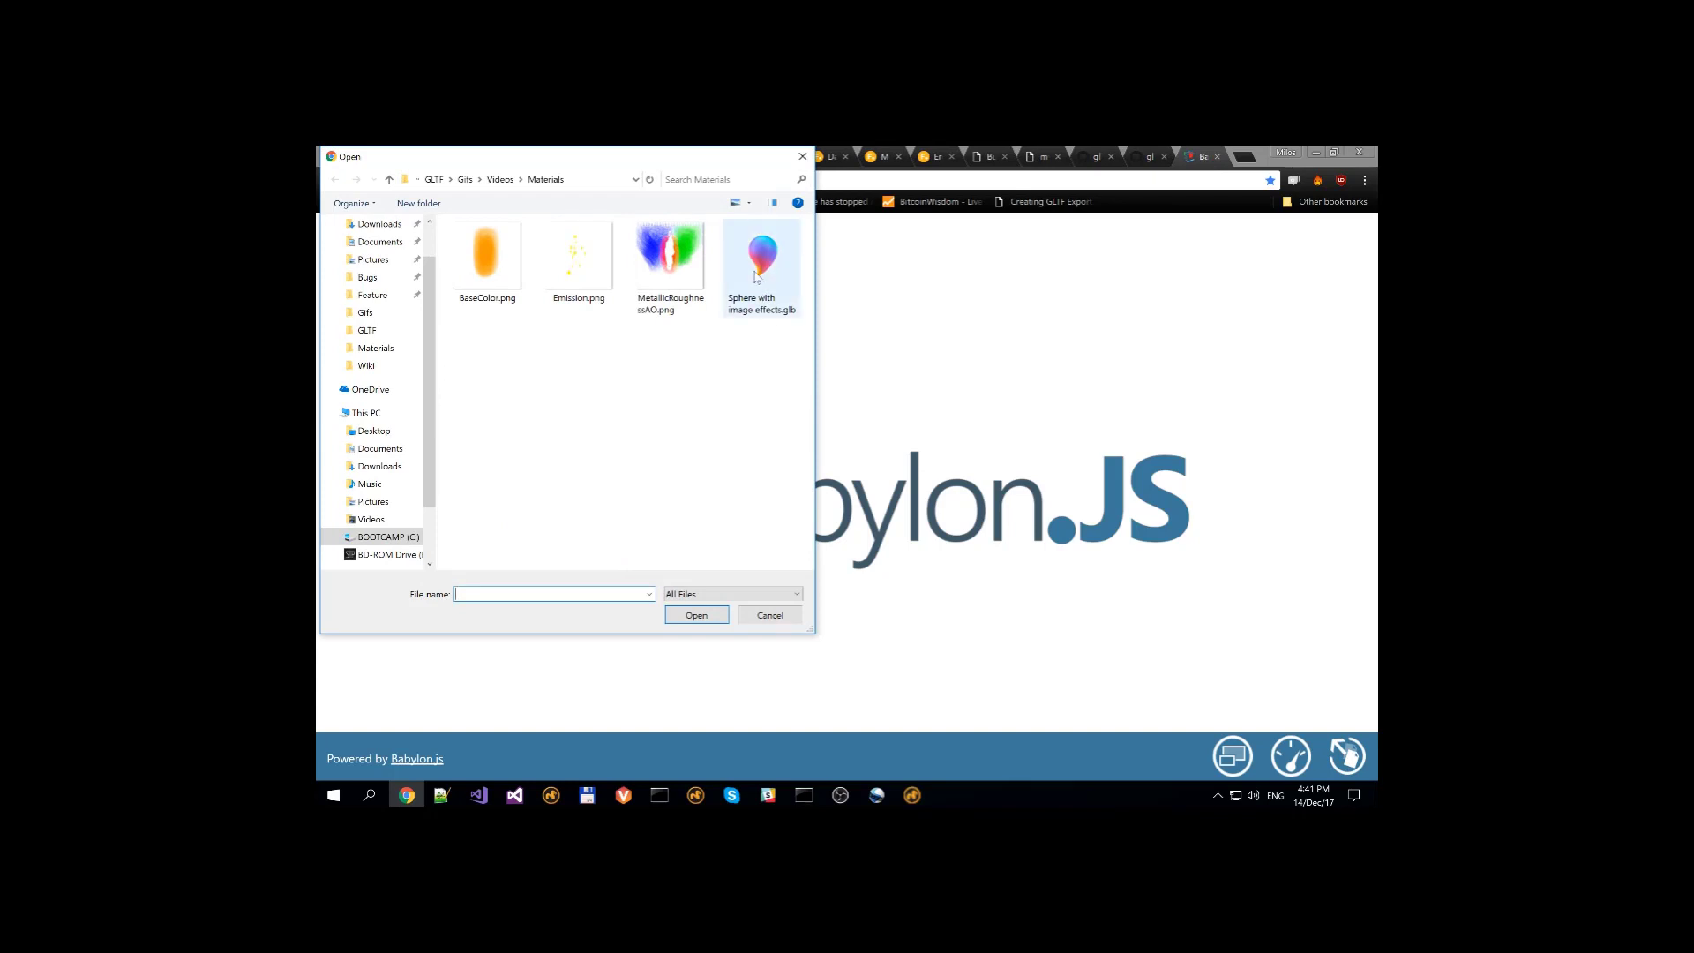
click(766, 266)
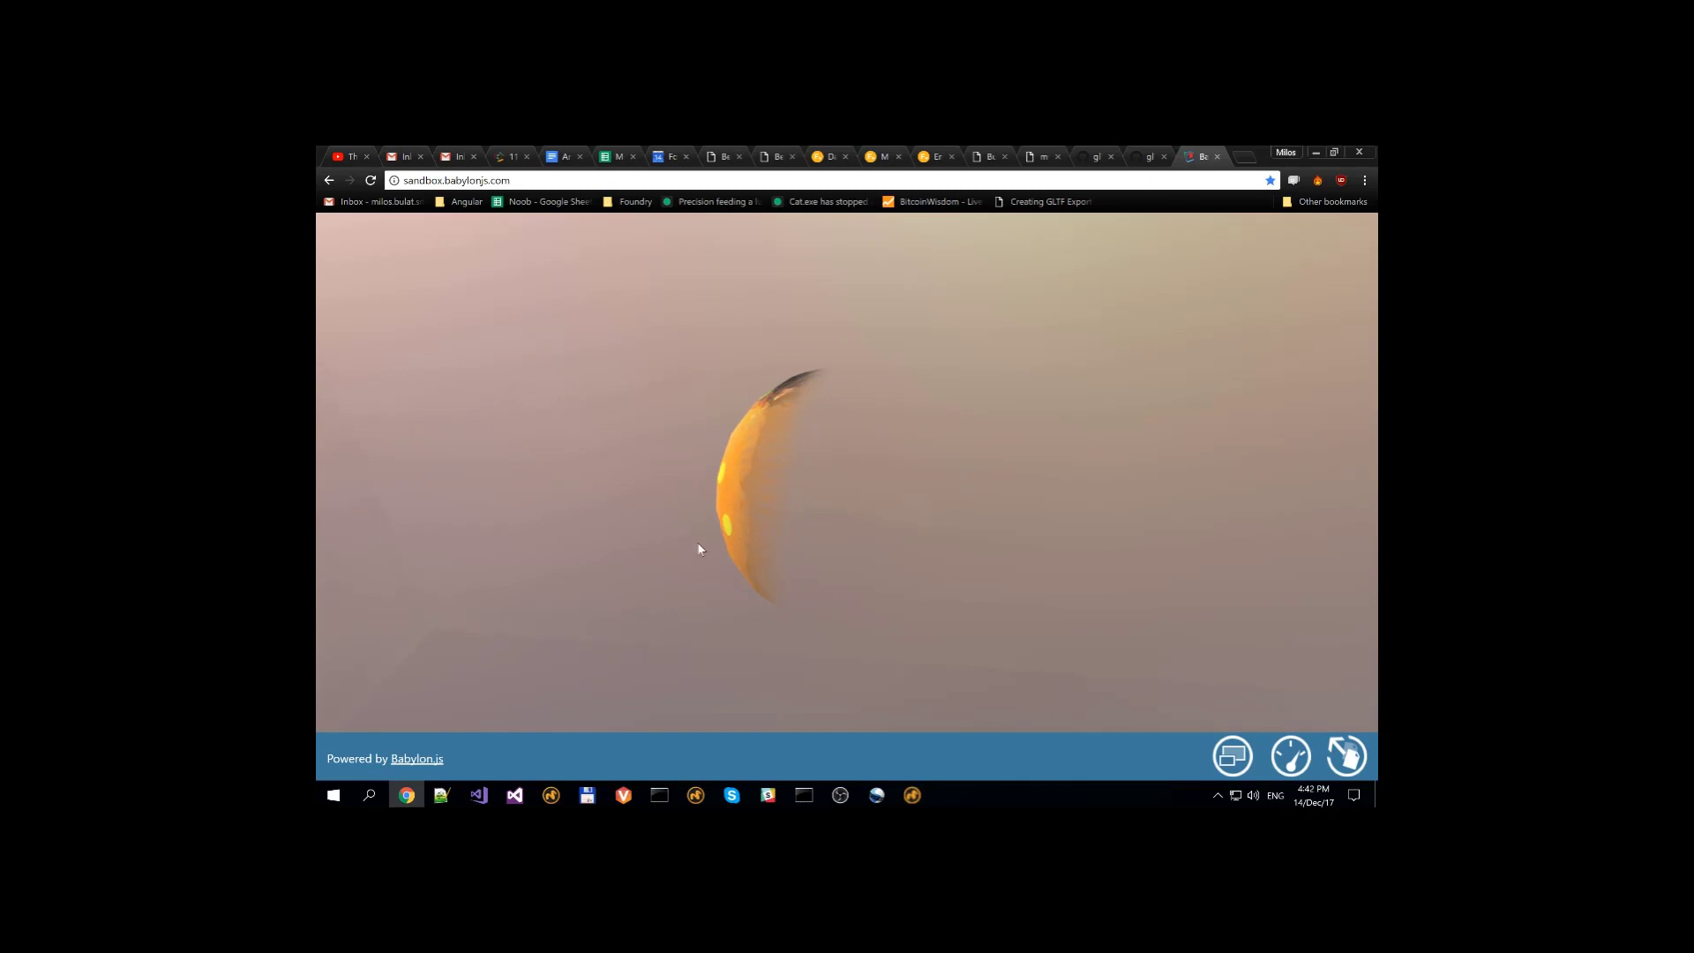
drag(698, 549, 837, 389)
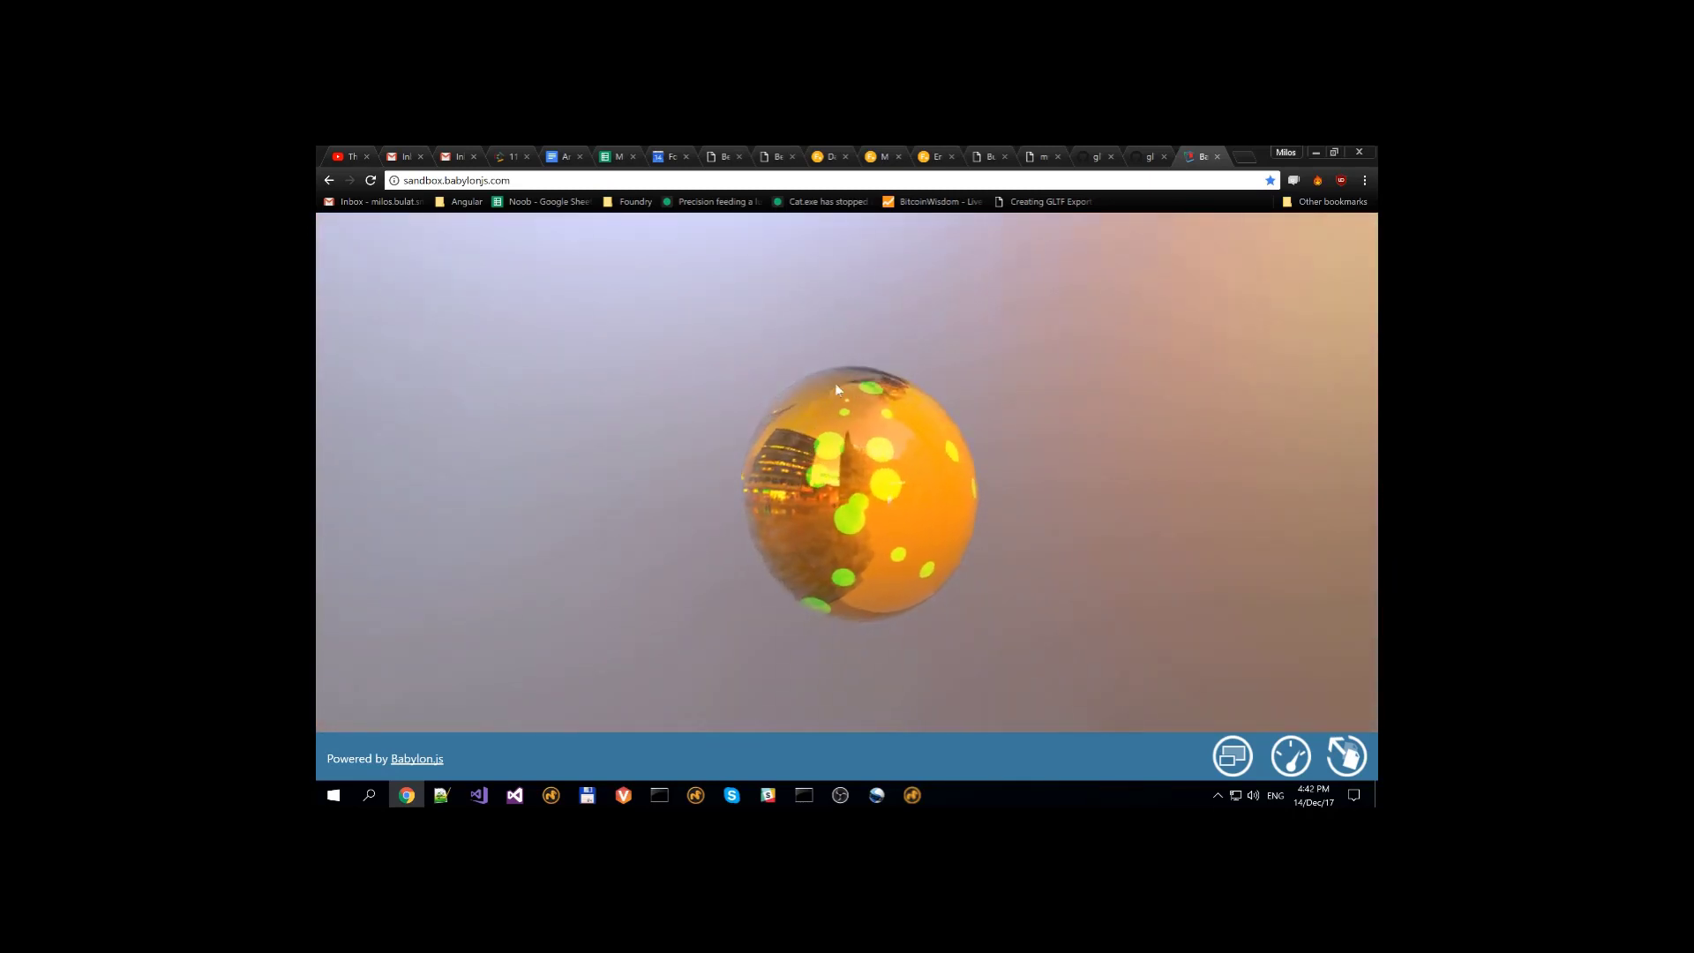
Switch to Modo and turn off the three MetallicRoughness image layers, toggling the Emission layer off for comparison and leaving it on.
click(912, 795)
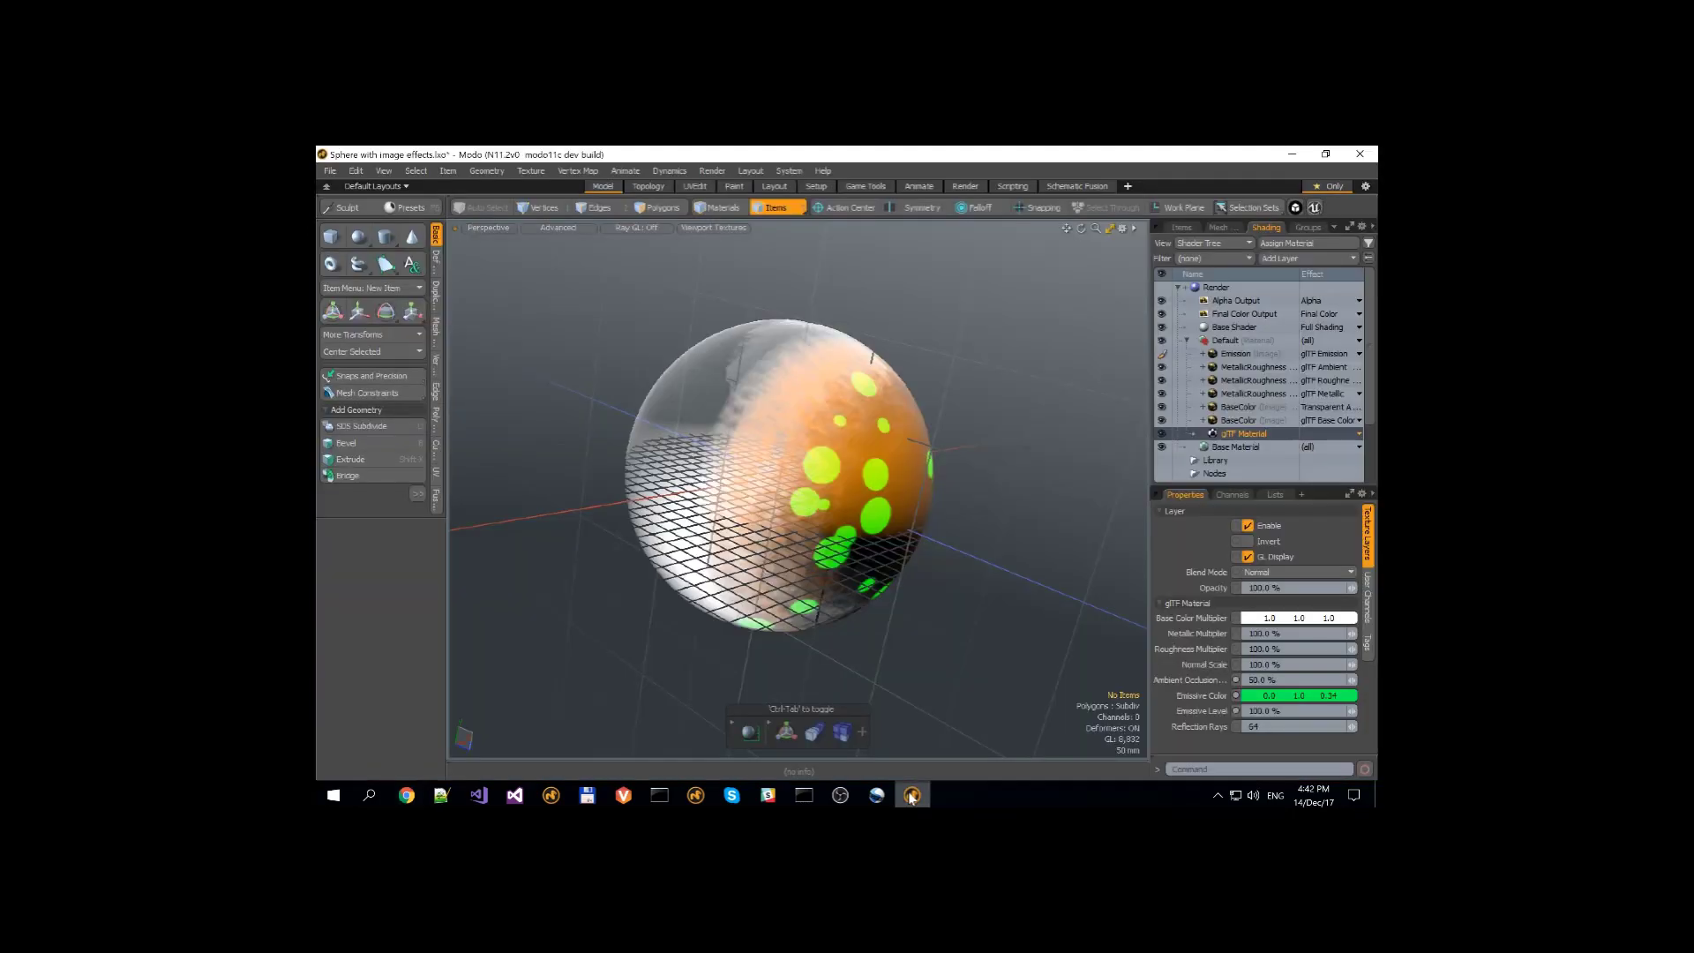
click(1162, 354)
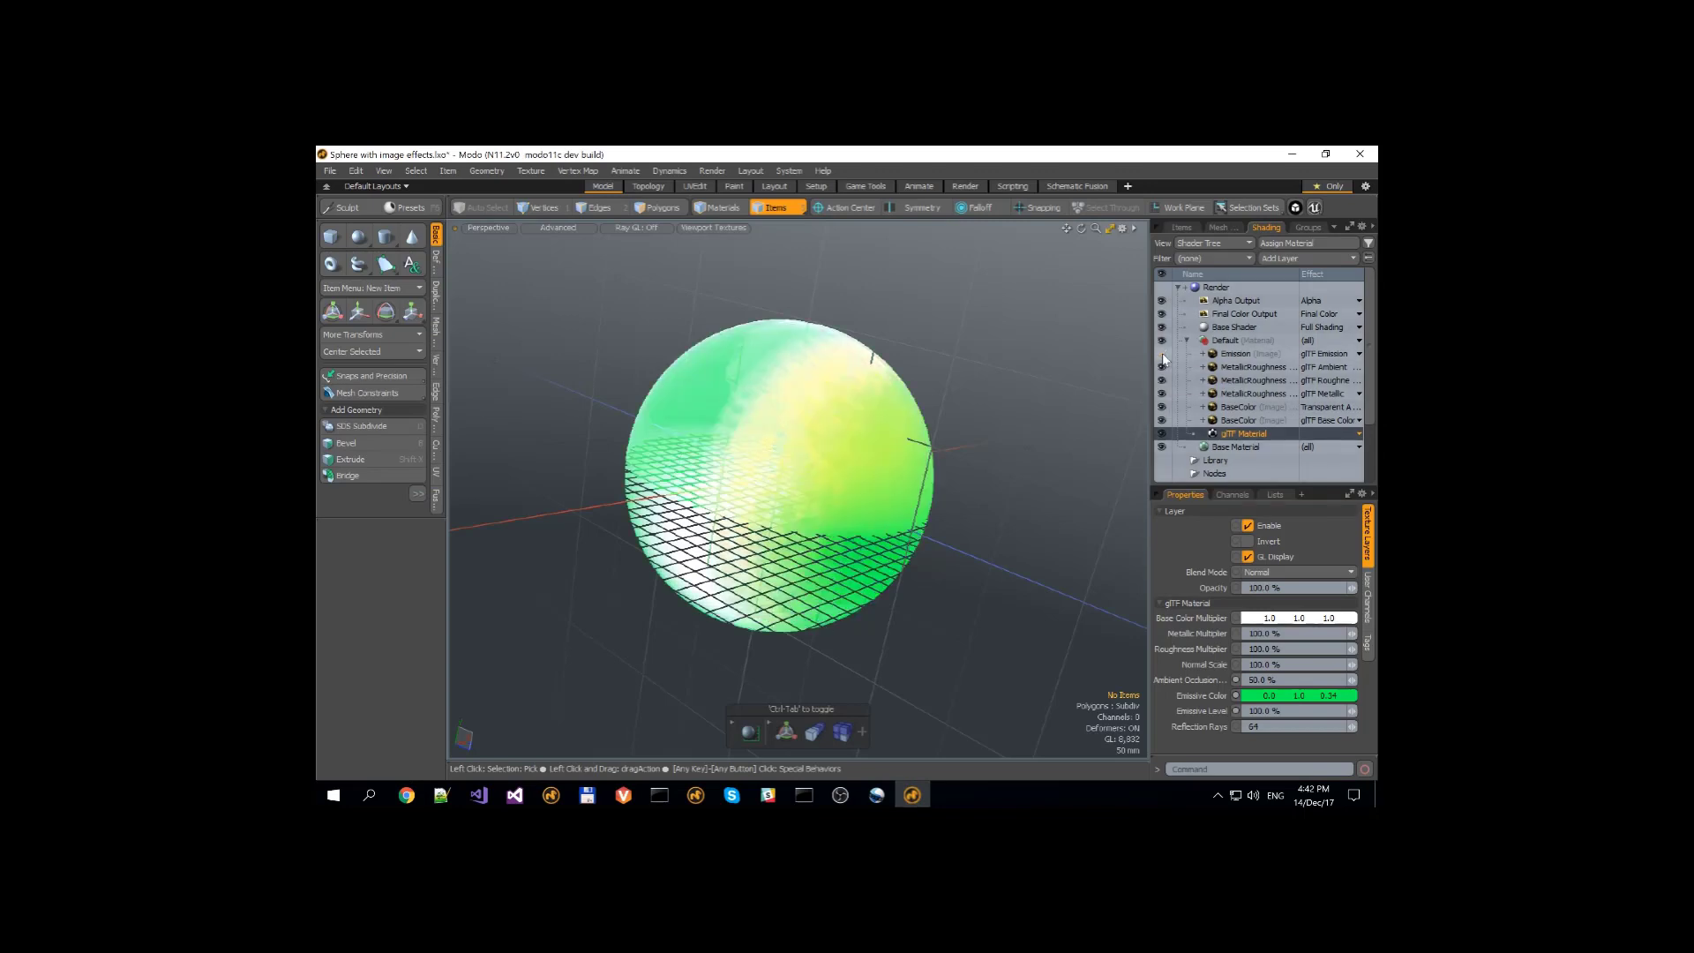
click(1161, 353)
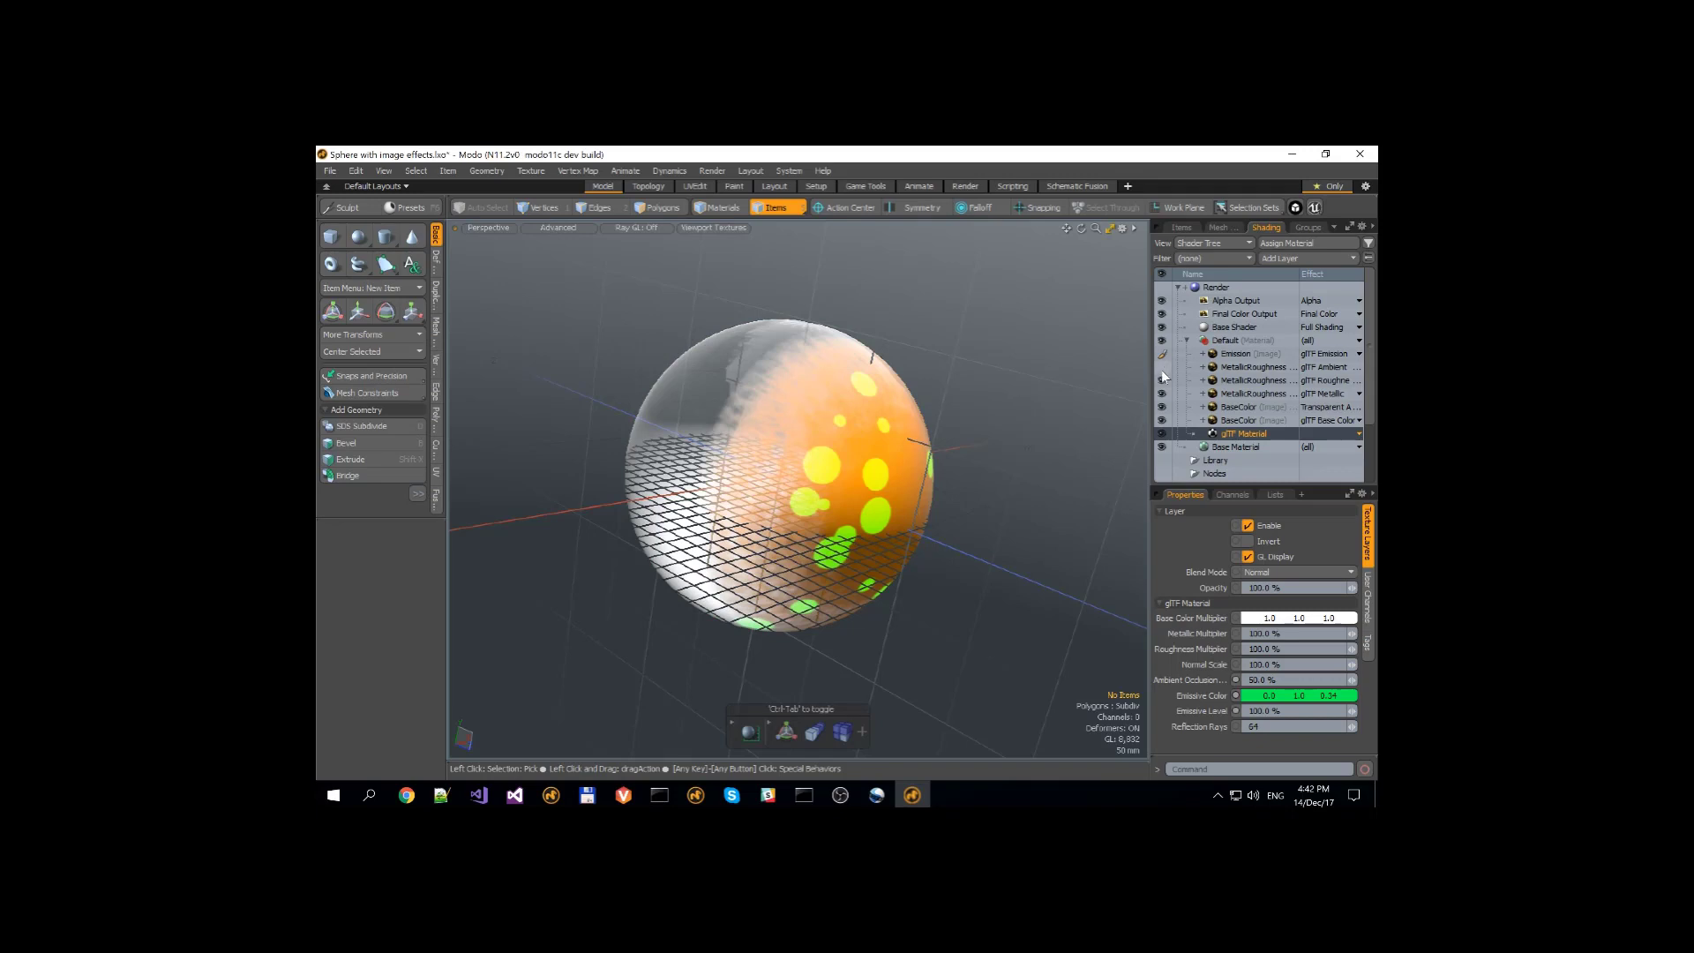
click(1162, 353)
click(1162, 392)
click(1162, 380)
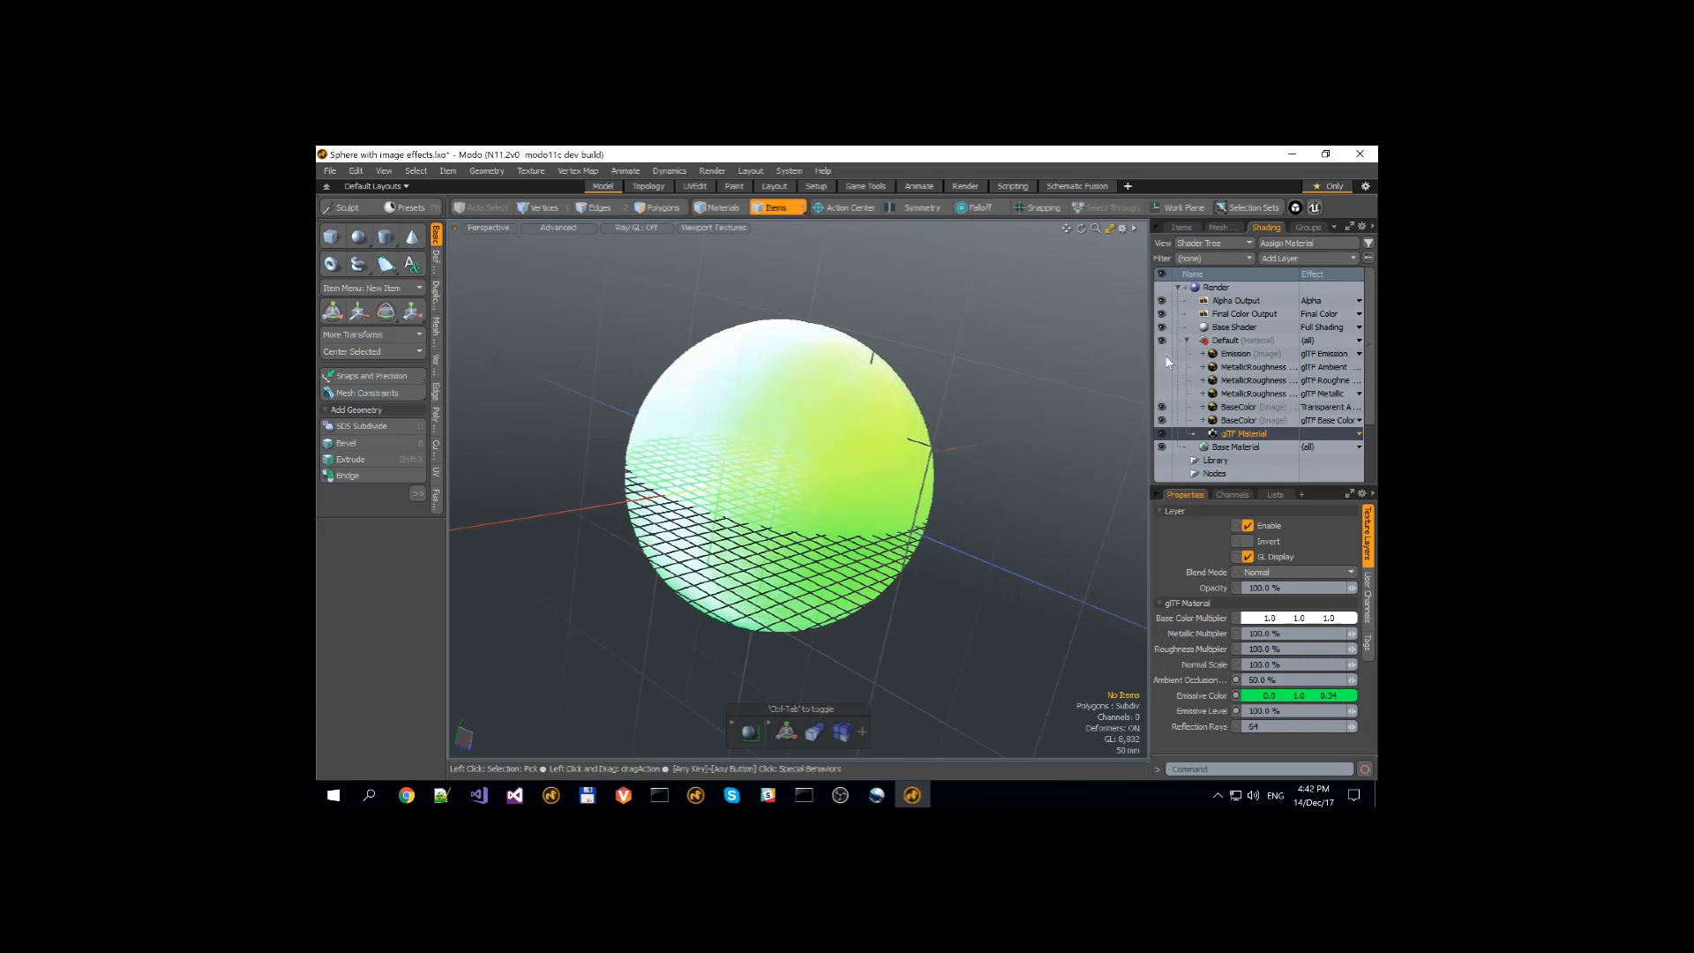
click(1162, 354)
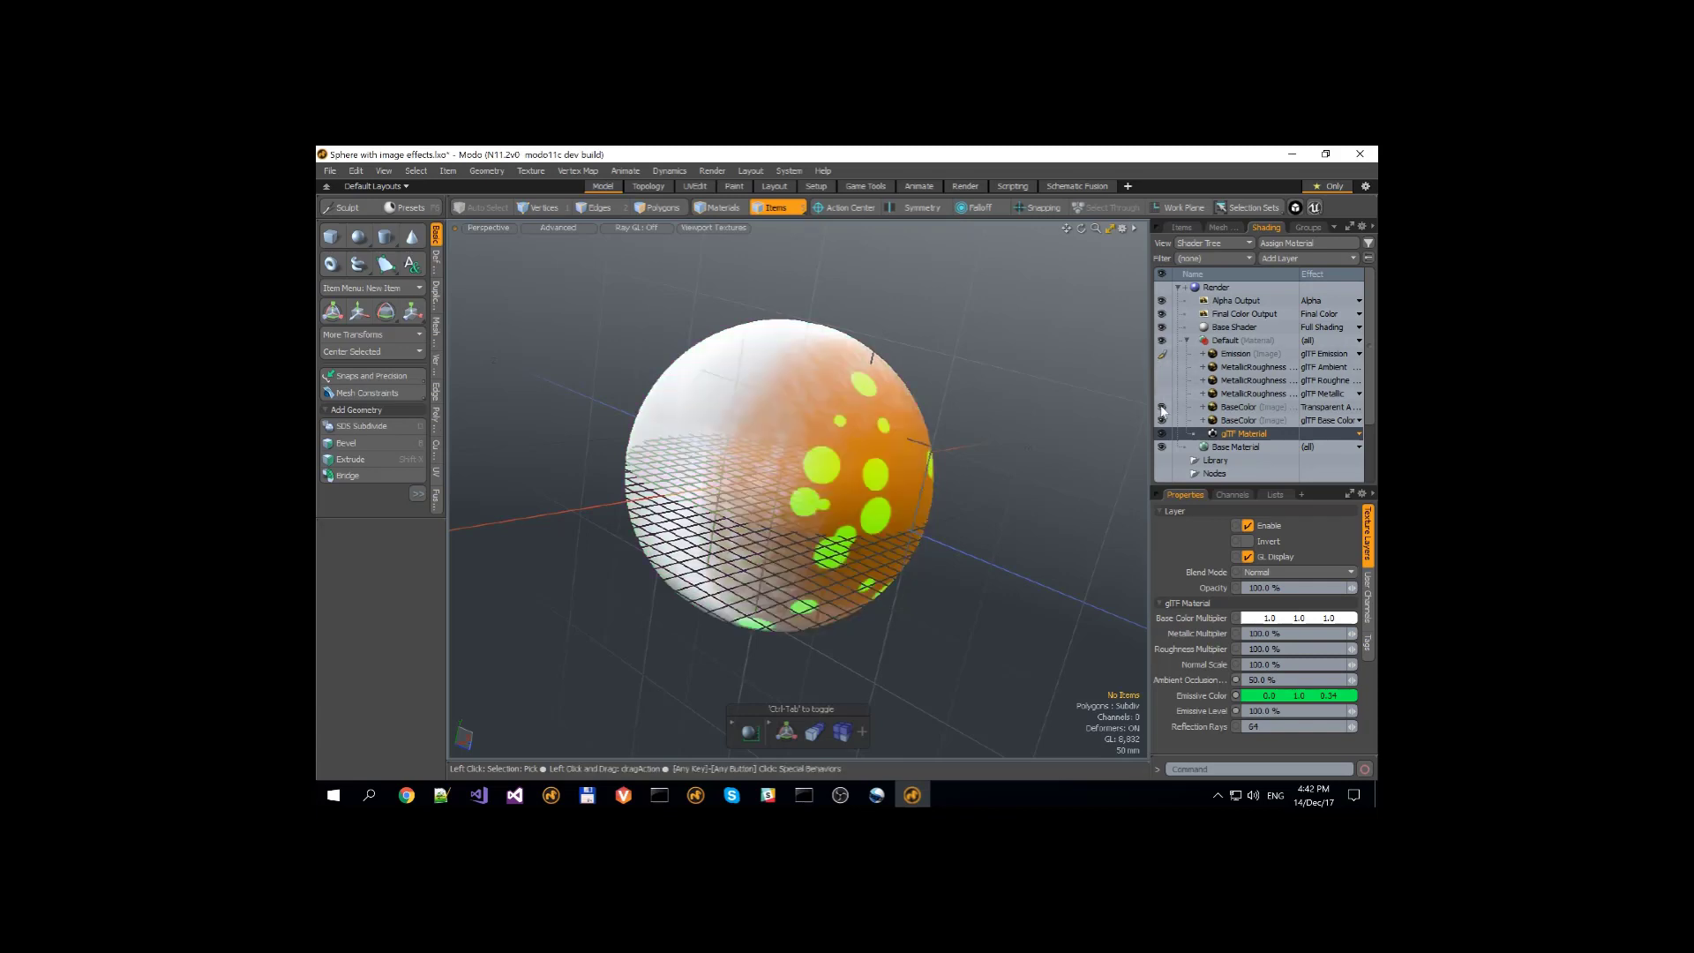
Re-export the scene as "Sphere with image effects.glb" and load it into the Babylon.js sandbox in Chrome.
click(328, 171)
click(719, 443)
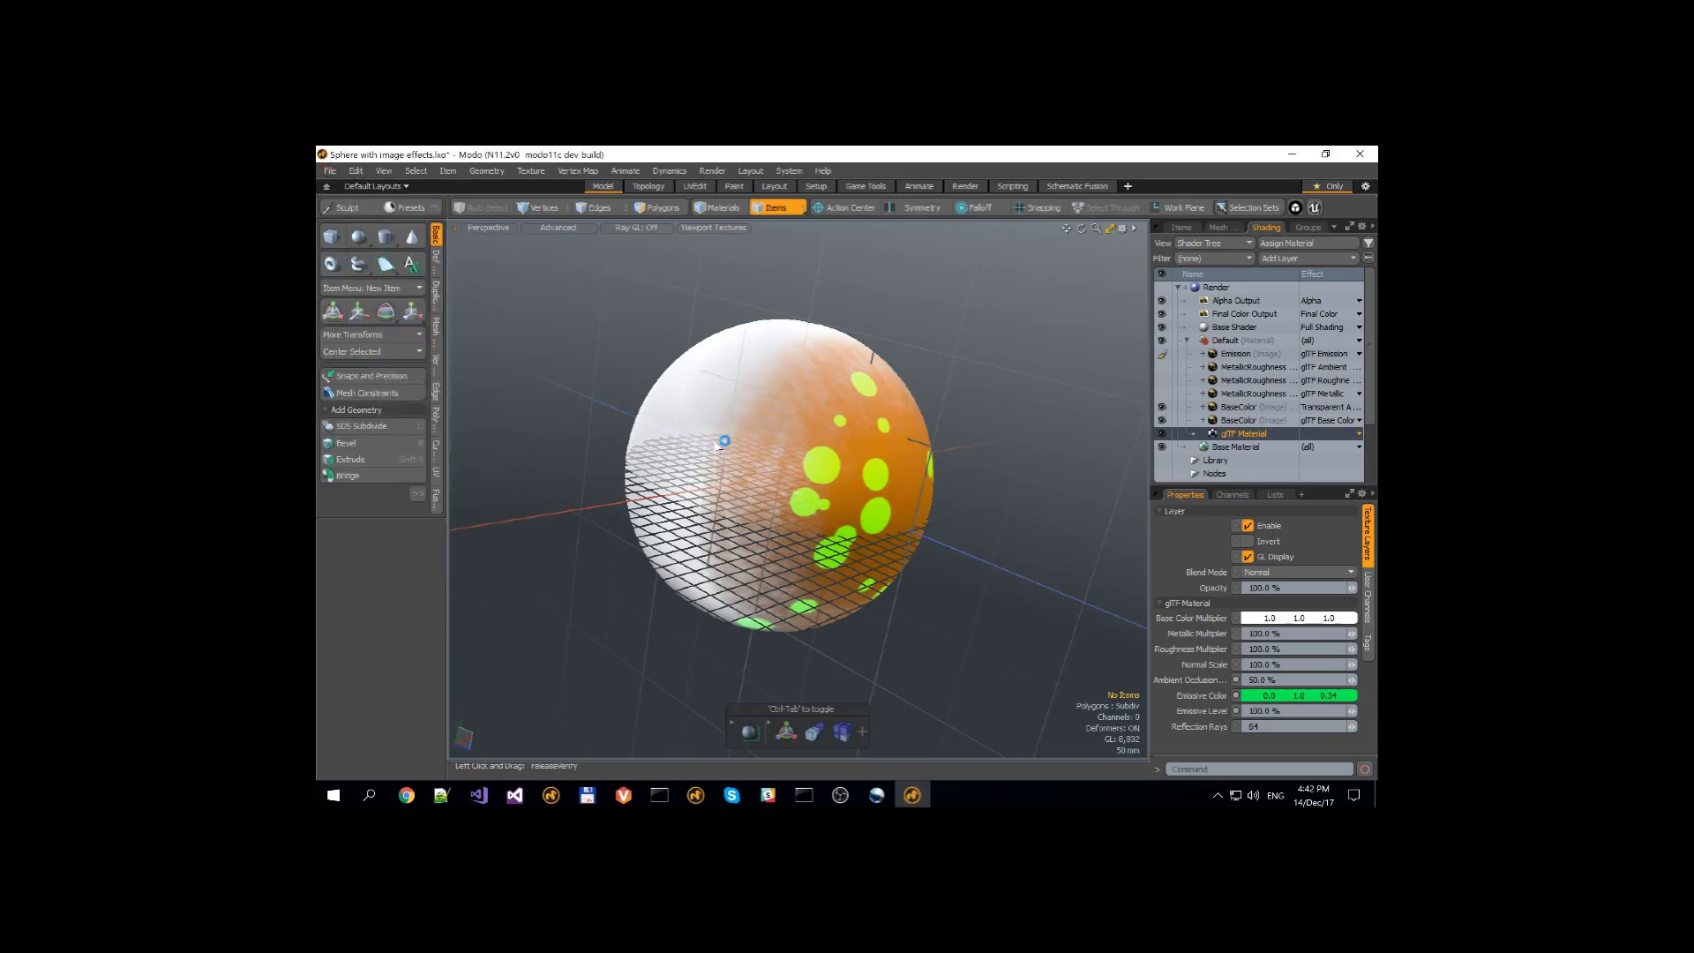
click(720, 493)
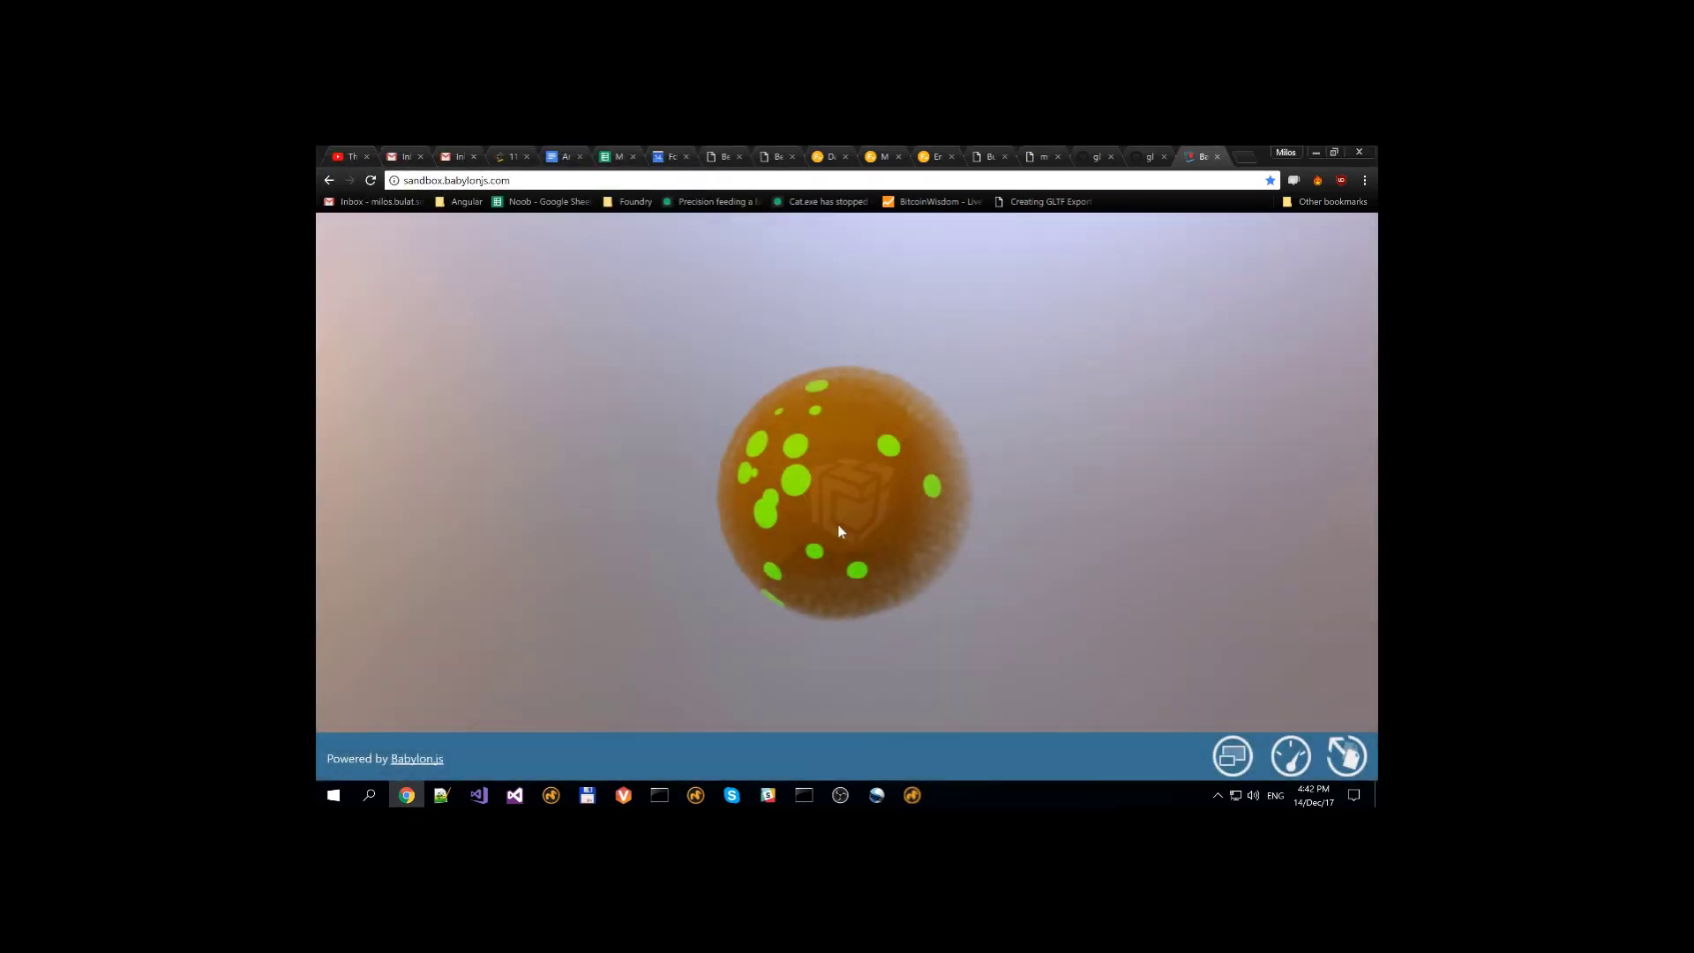
Examine the re-exported sphere from several sides in the Babylon.js sandbox and compare it with the Modo viewport.
mouse_move(838, 527)
mouse_down()
mouse_move(770, 542)
mouse_move(882, 533)
mouse_move(775, 563)
mouse_move(853, 565)
mouse_move(836, 558)
mouse_up()
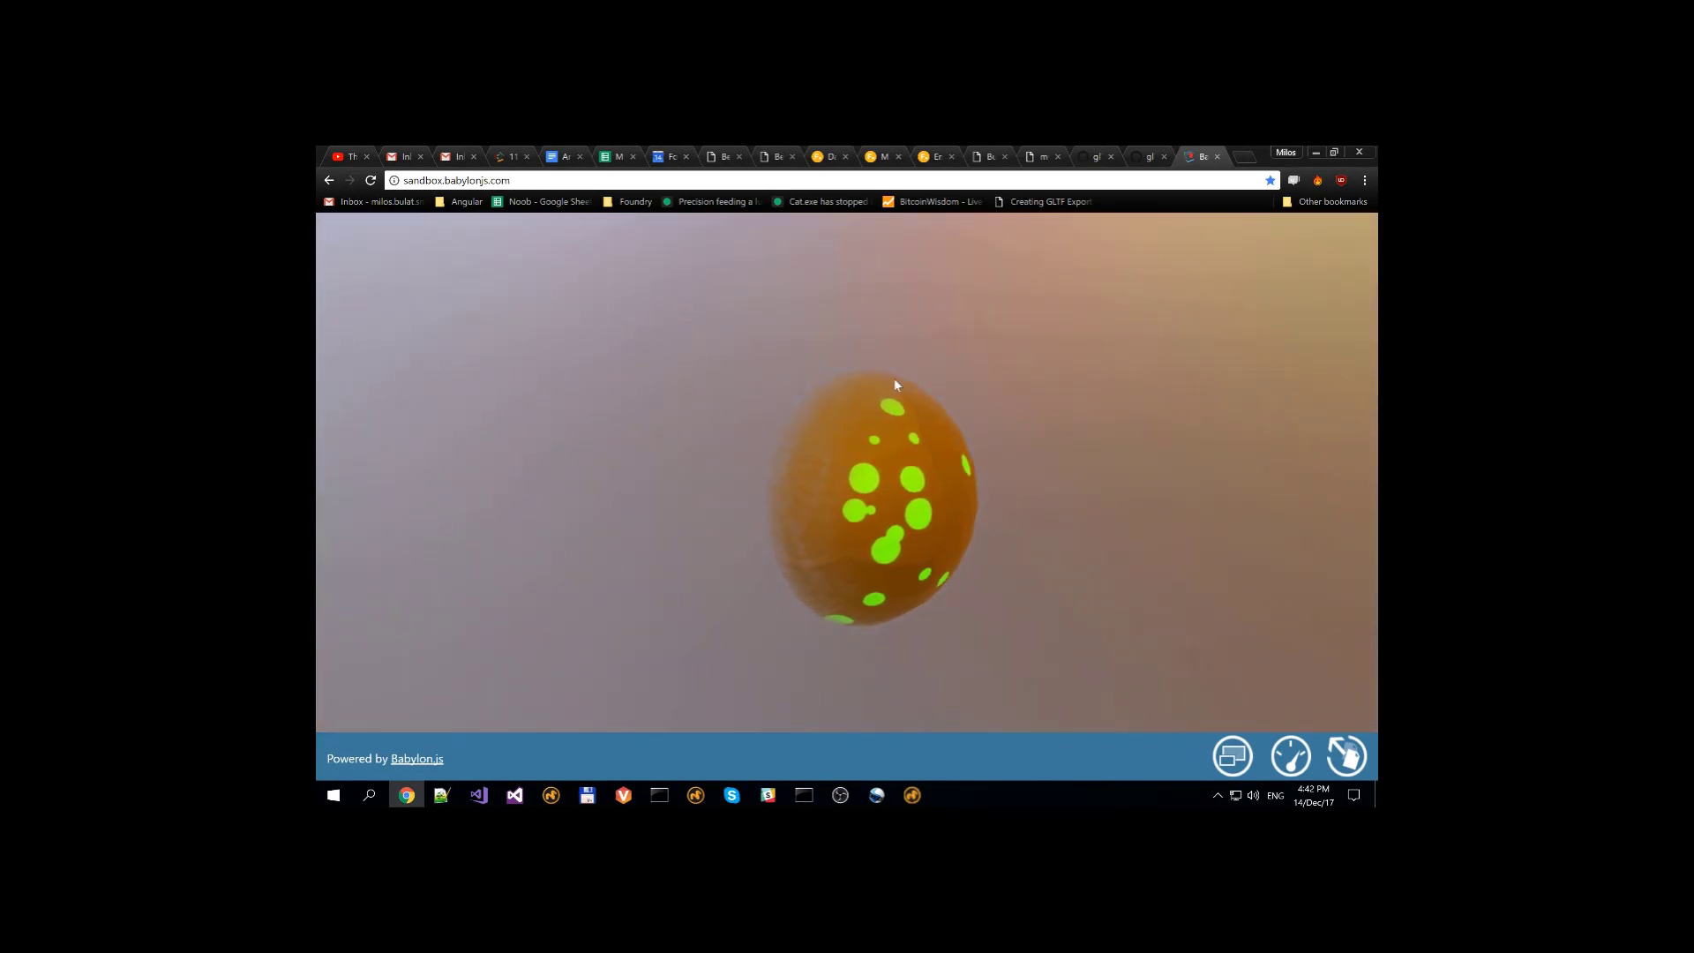
key(alt)
key(alt+Tab)
key(alt+Tab)
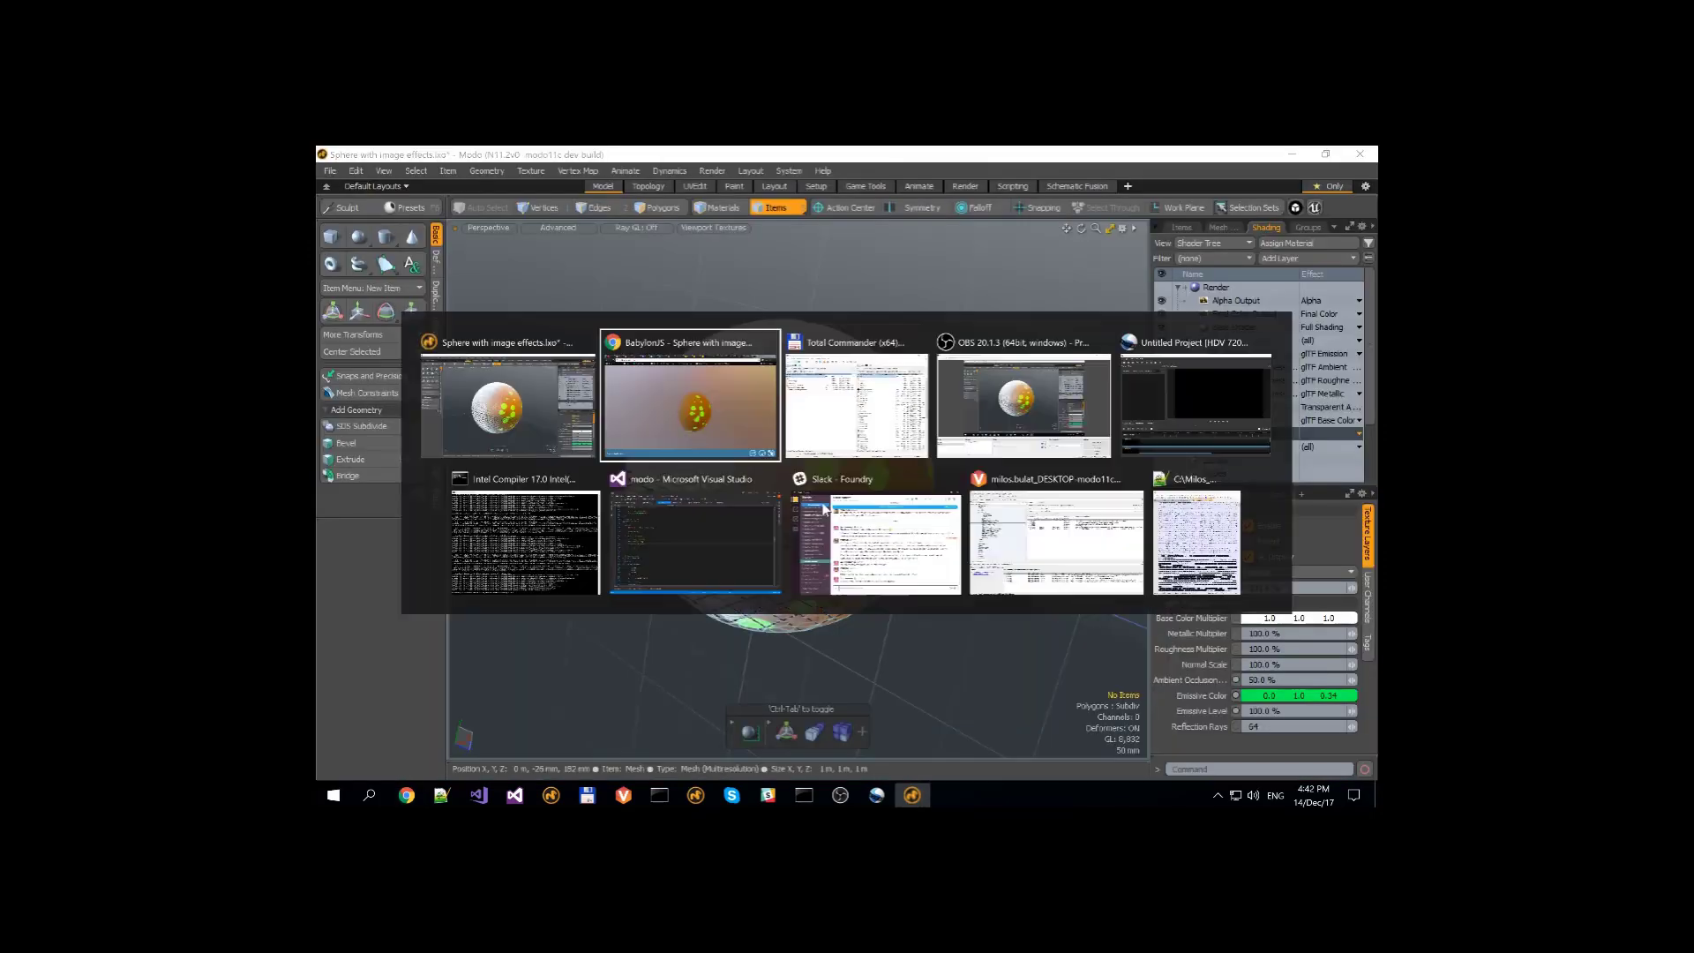
drag(898, 529, 820, 494)
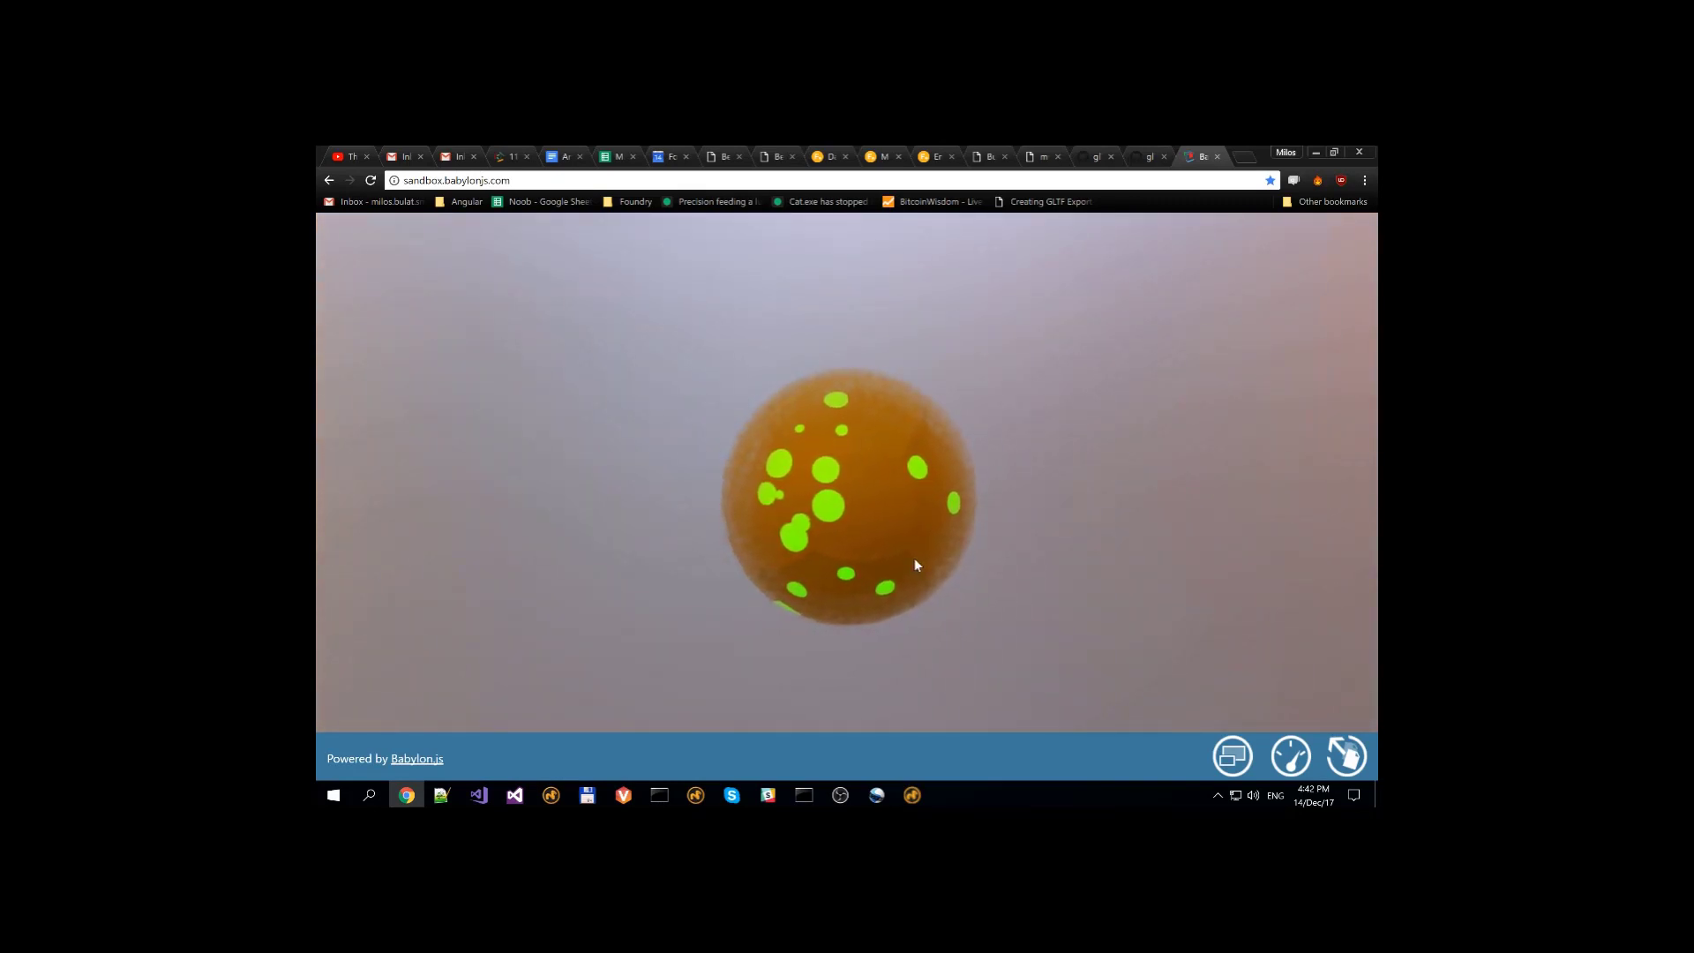
drag(914, 557, 861, 533)
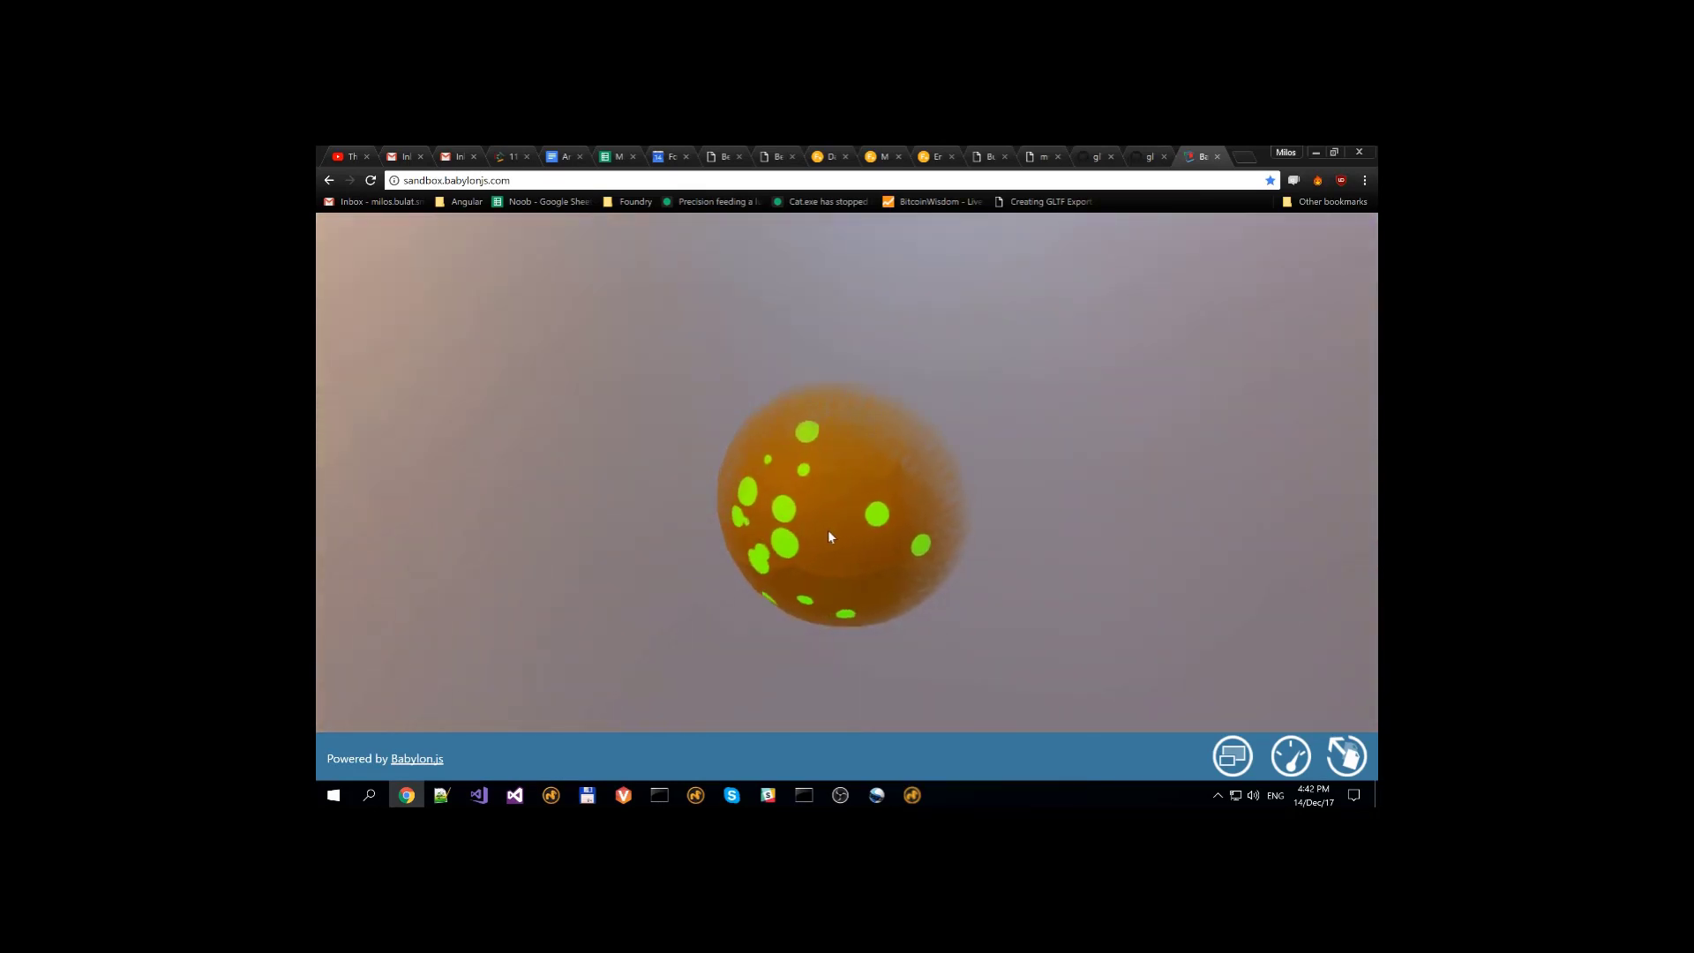